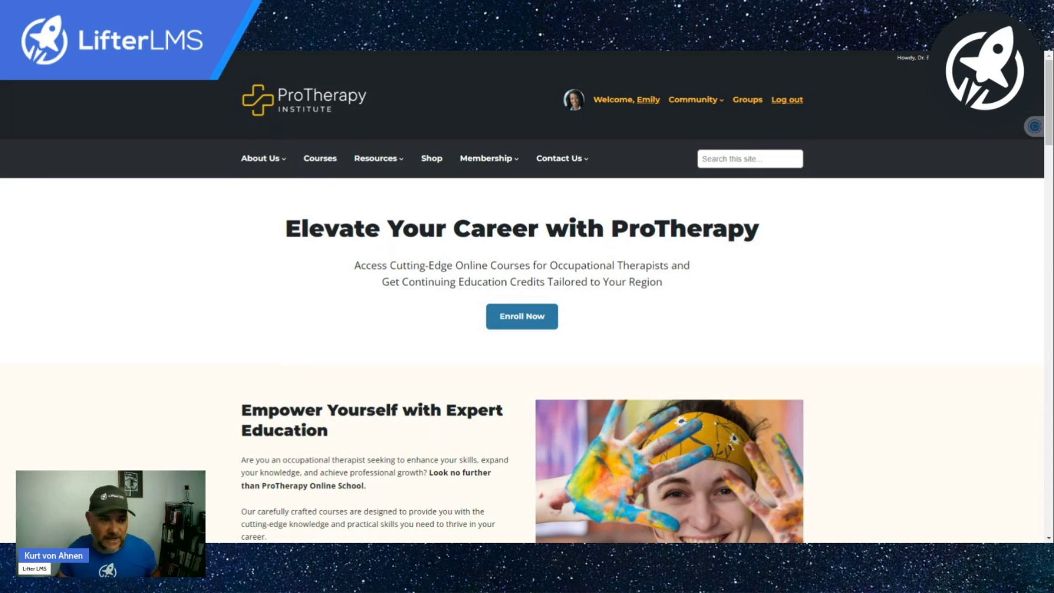
# - Open the site's course list in the admin area and launch the builder for "SCORM Course Lesson Examples – Golf"
pyautogui.moveTo(41, 58)
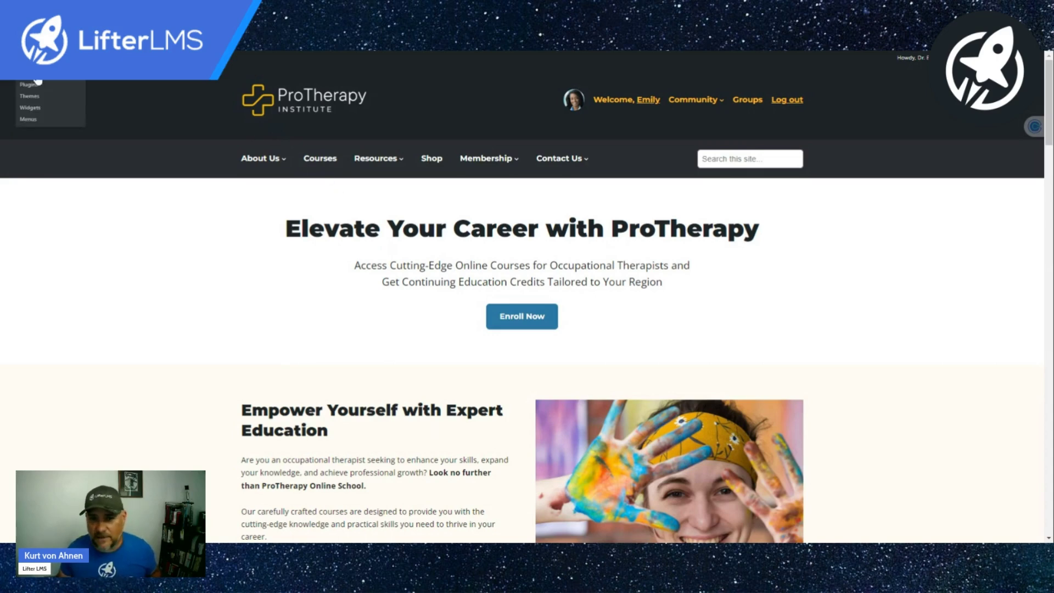
pyautogui.click(38, 80)
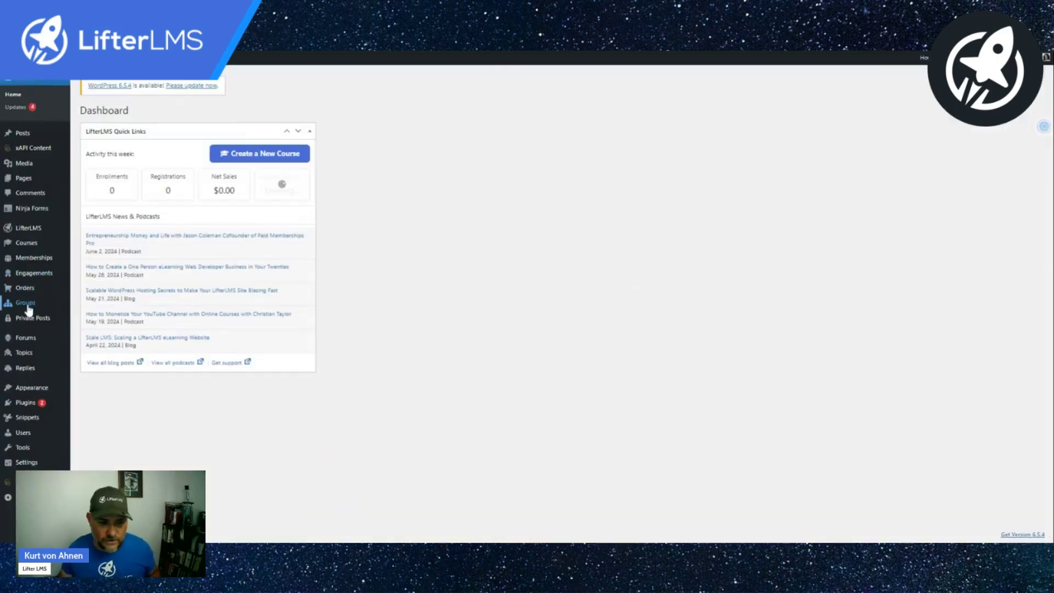
pyautogui.moveTo(30, 247)
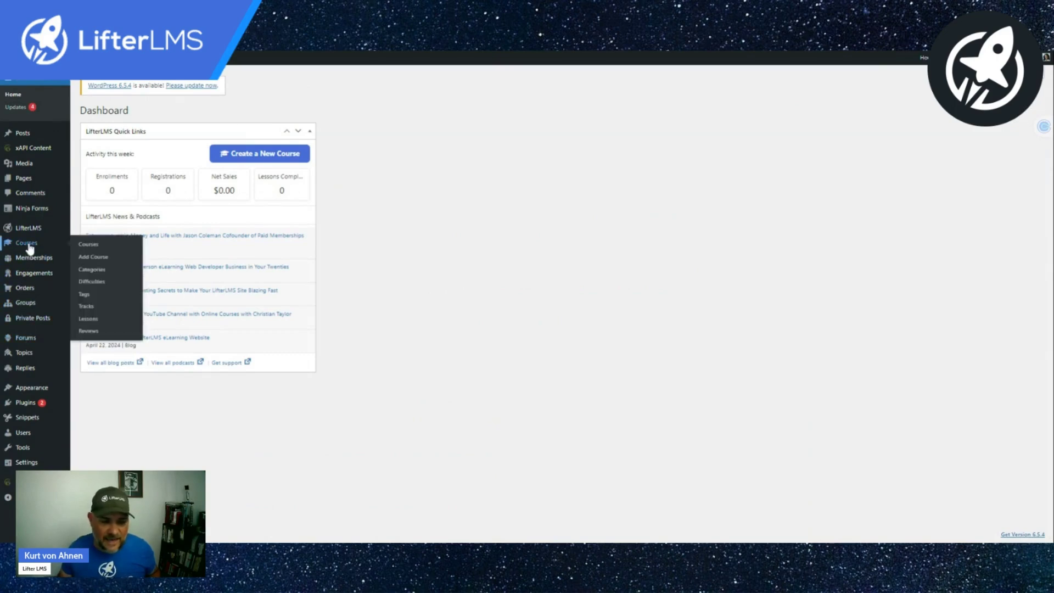
pyautogui.click(84, 247)
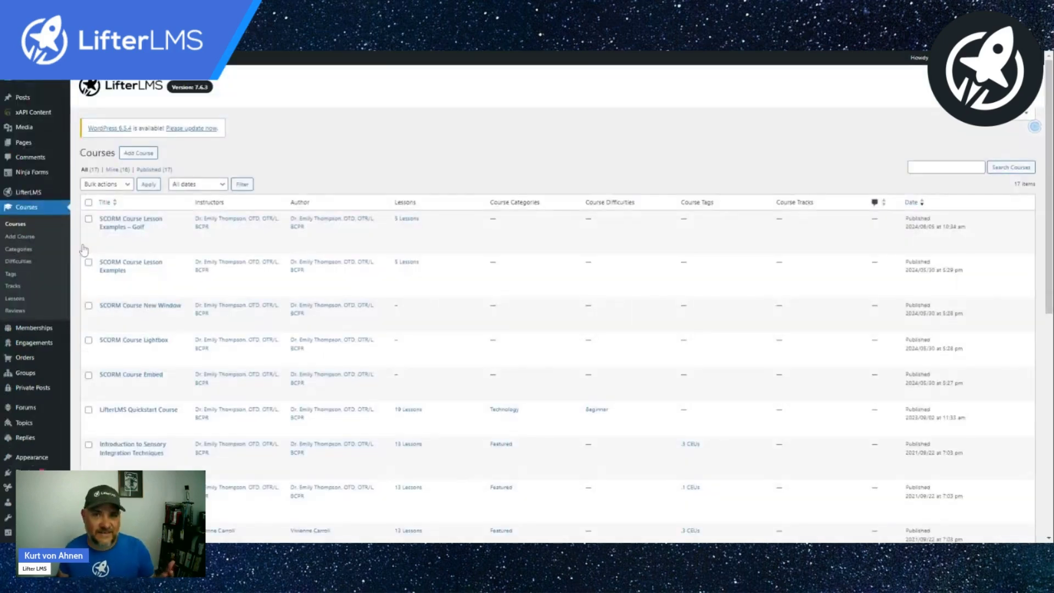
pyautogui.moveTo(133, 234)
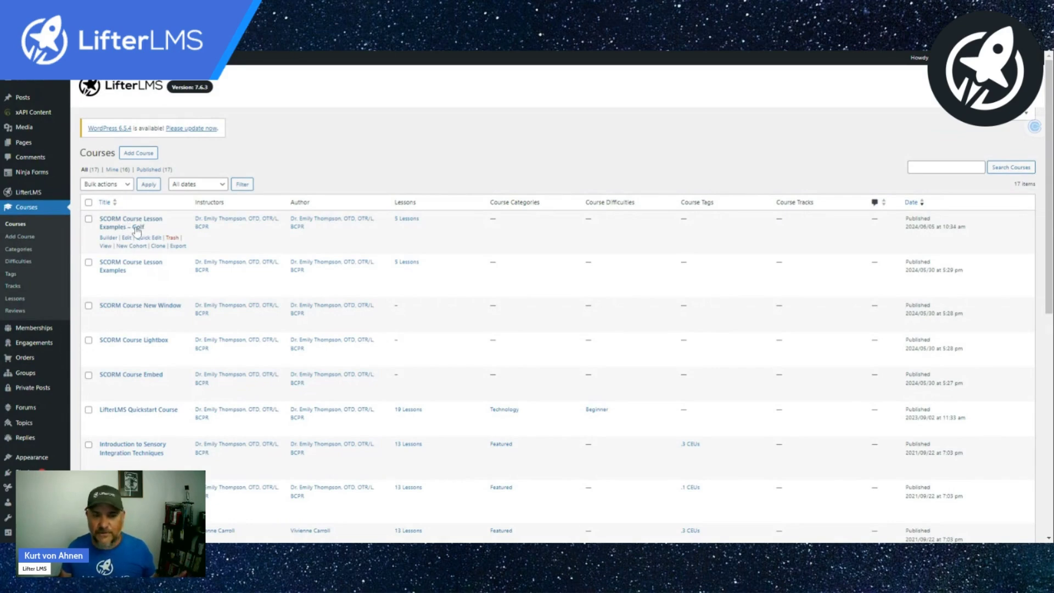
pyautogui.click(109, 238)
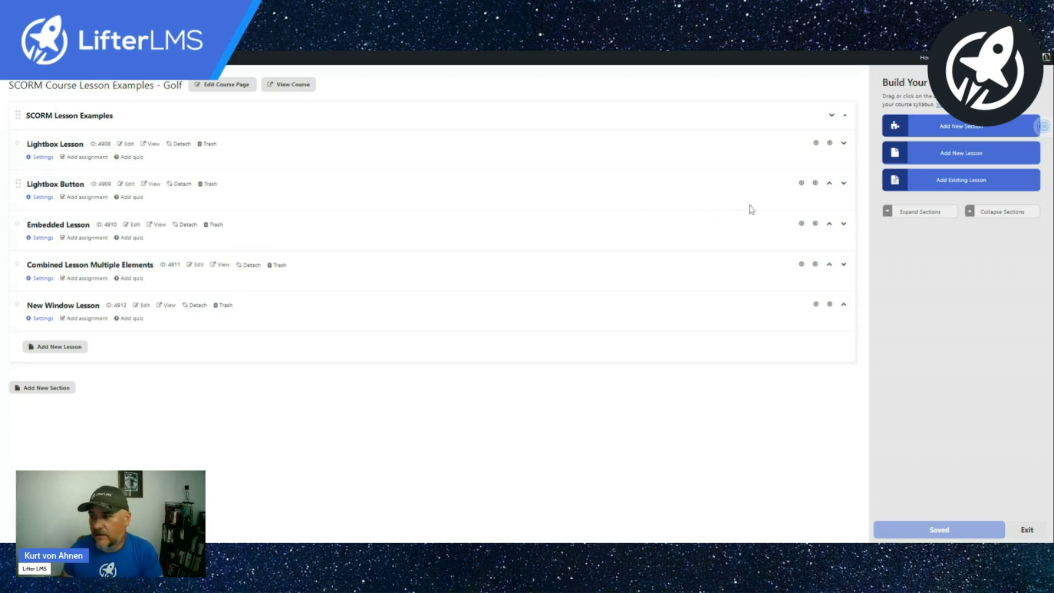
# - Add a new section to the end of the course and name it "Test"
pyautogui.click(958, 131)
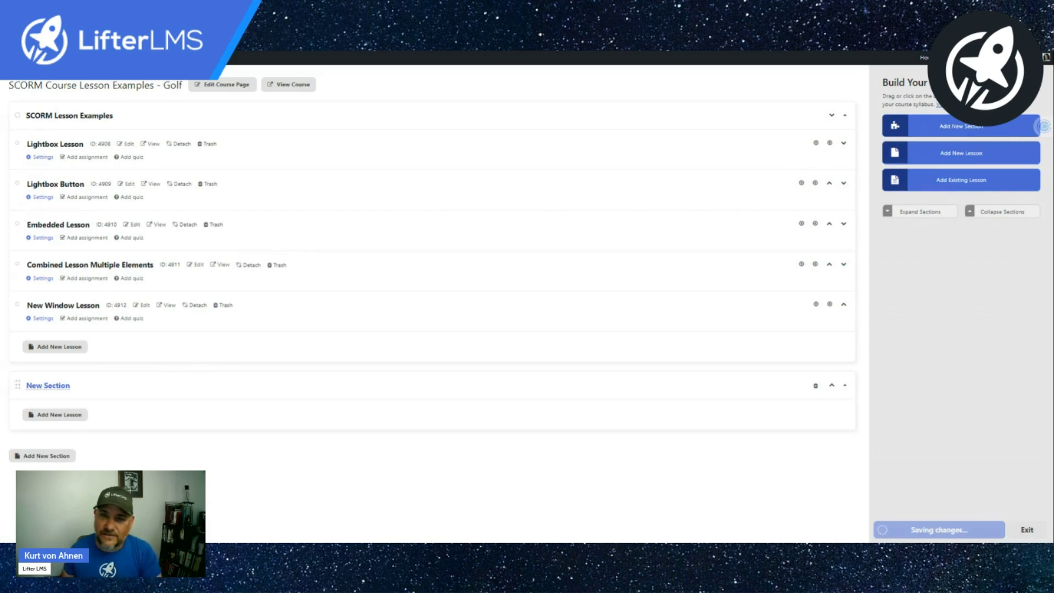
pyautogui.click(44, 386)
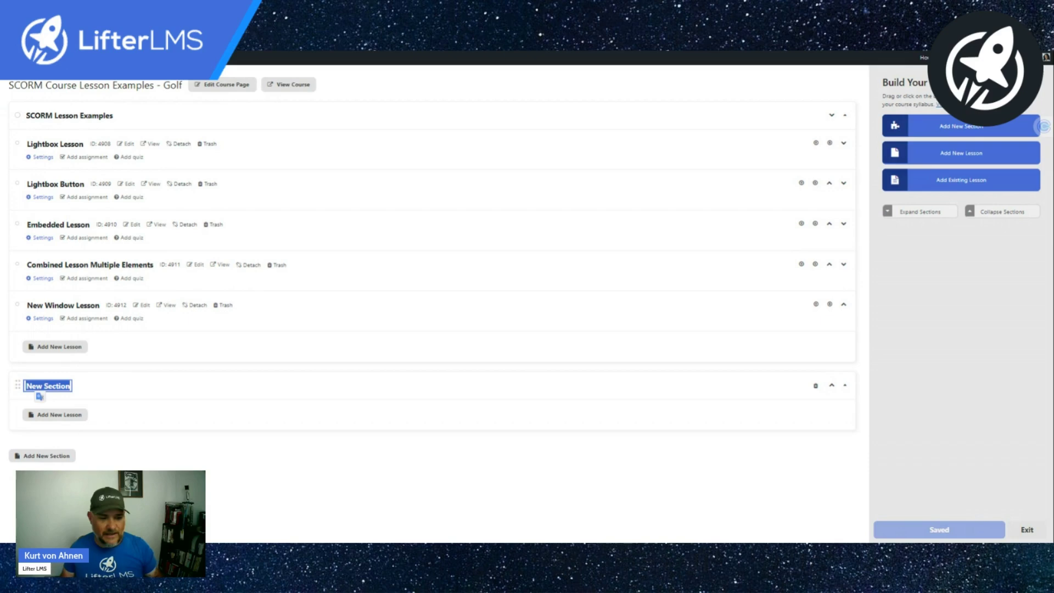
pyautogui.write('Test')
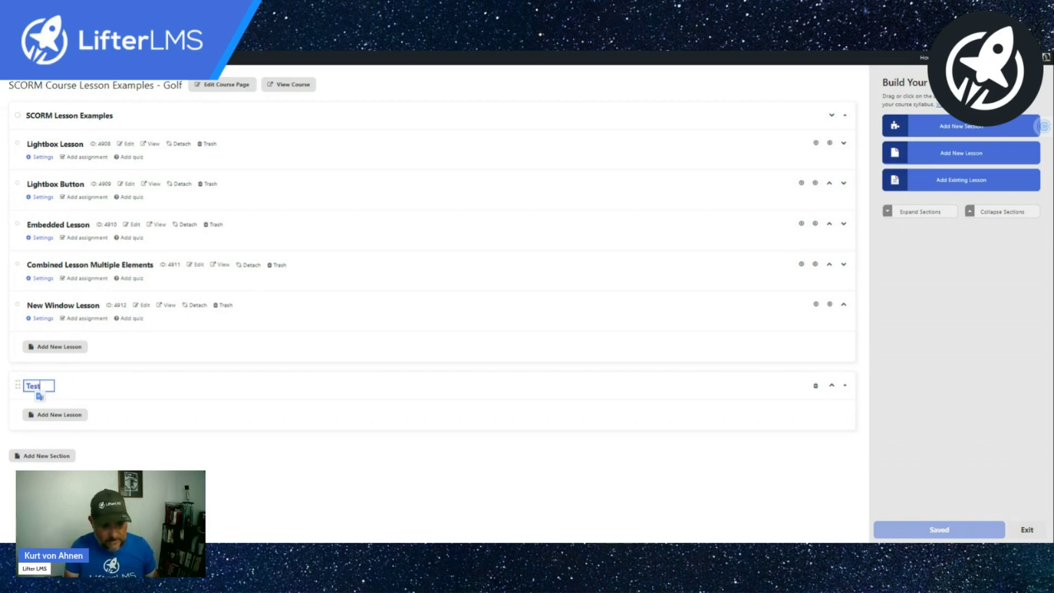
pyautogui.press('Return')
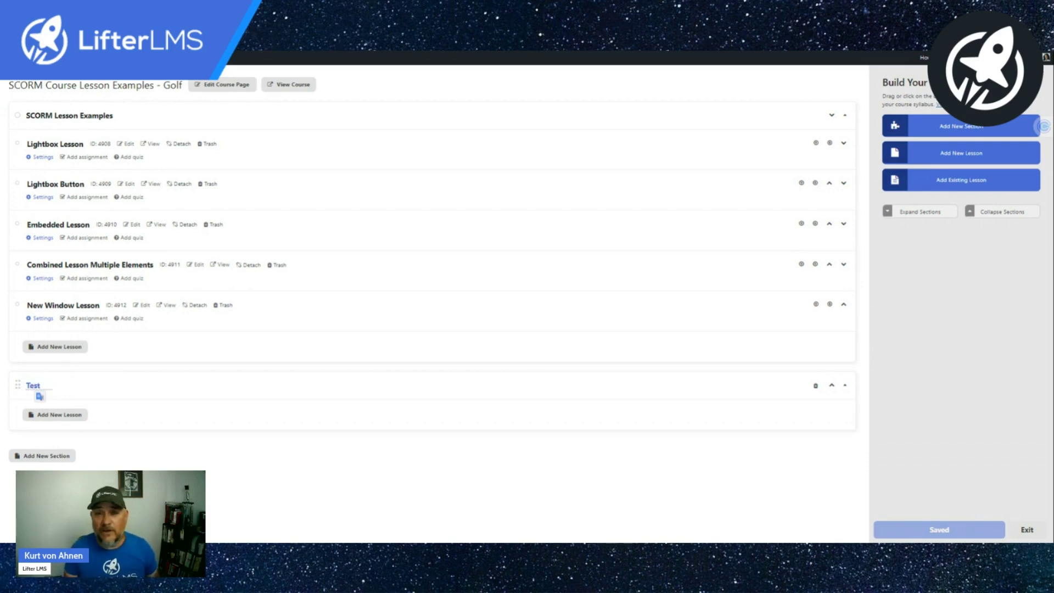
# - Rename the new "Test" section to "Knowledge Check"
pyautogui.click(36, 386)
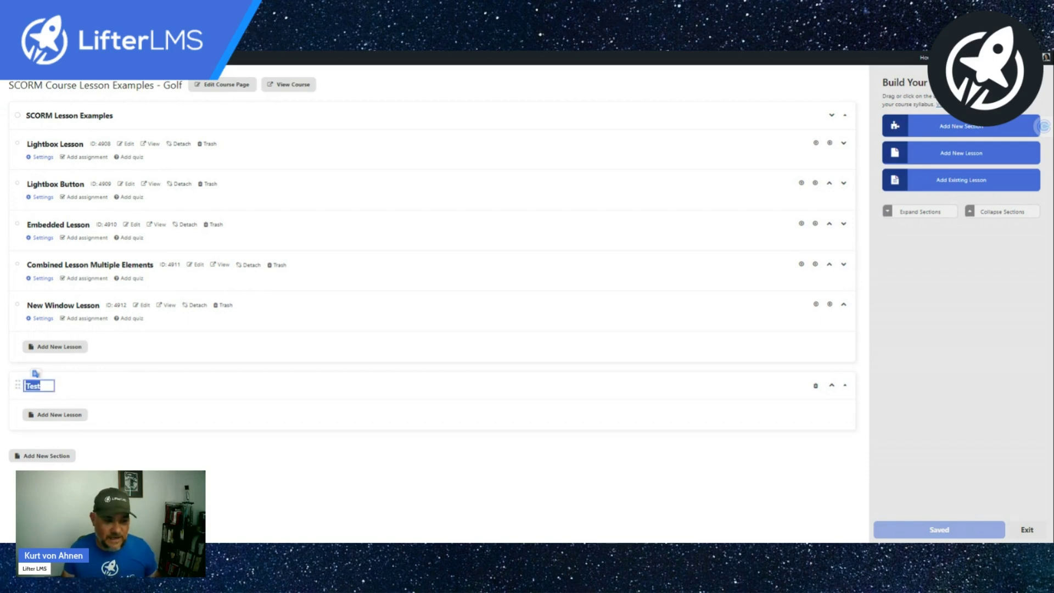
pyautogui.write('Knowlege')
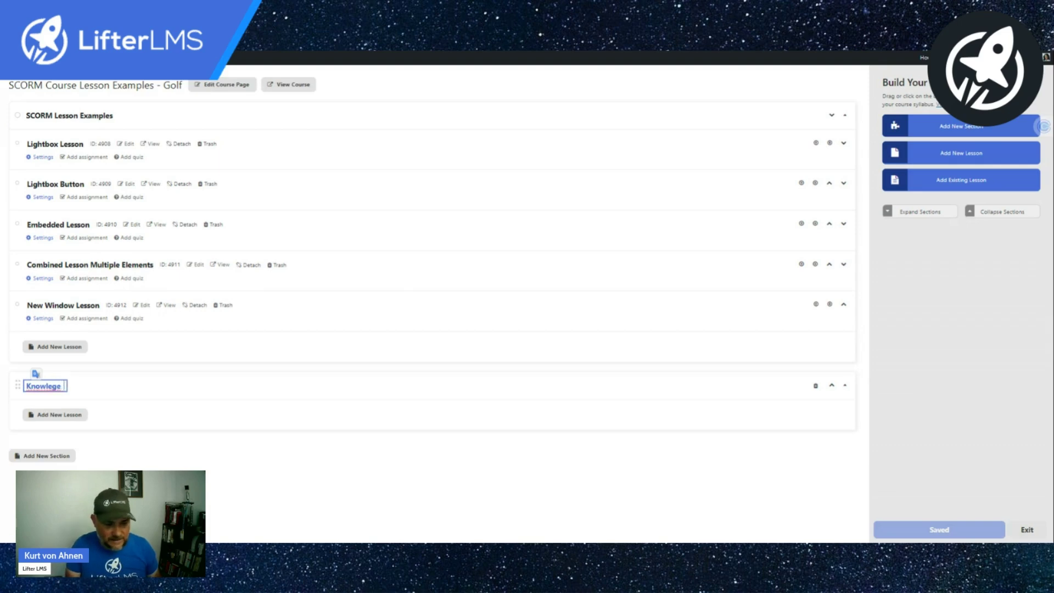
pyautogui.press('BackSpace')
pyautogui.press('BackSpace')
pyautogui.write('dge')
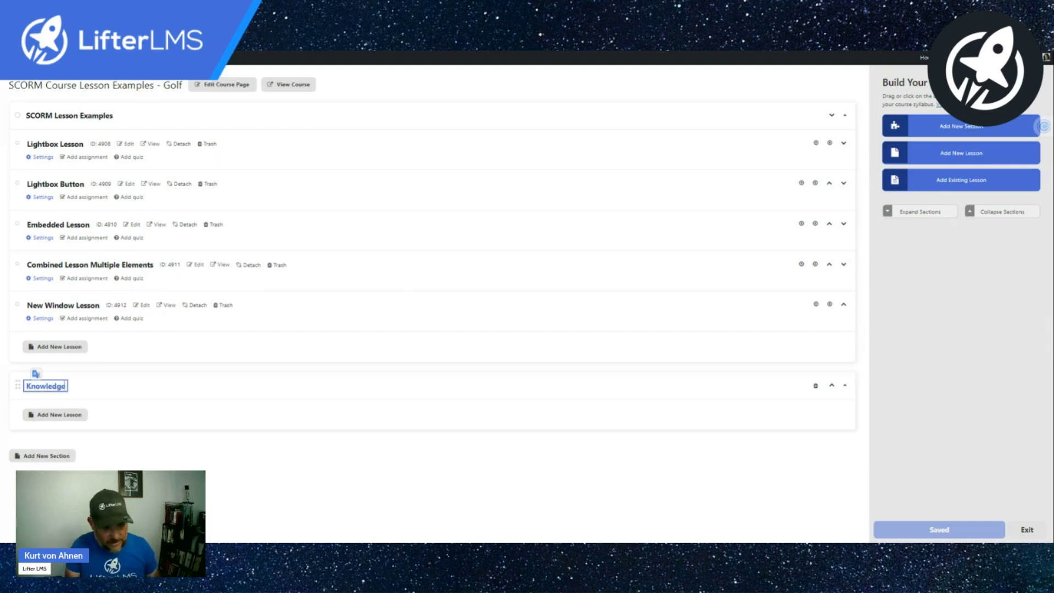
pyautogui.write(' Check')
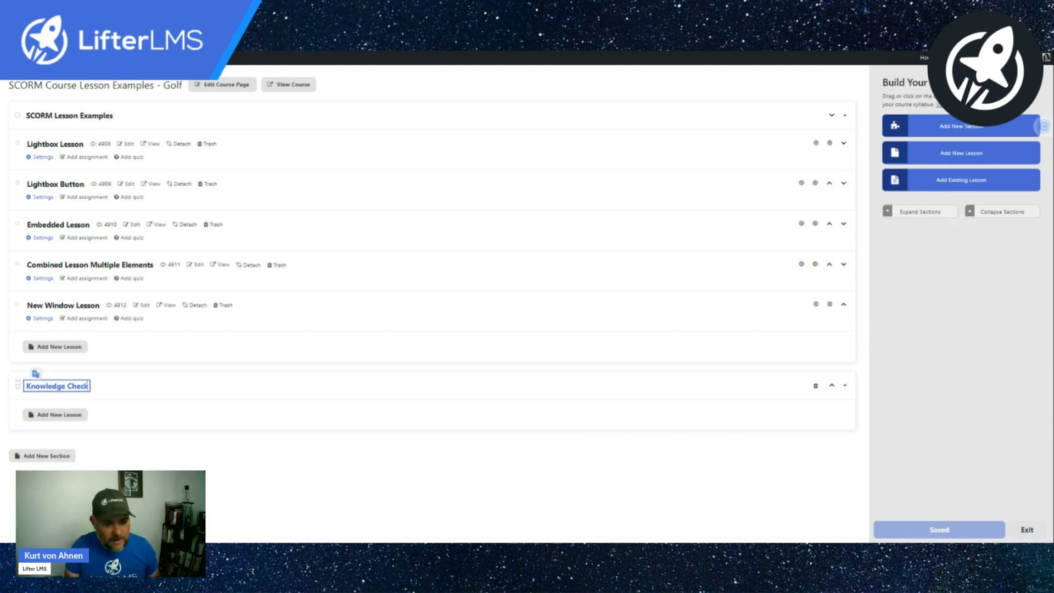
pyautogui.press('Return')
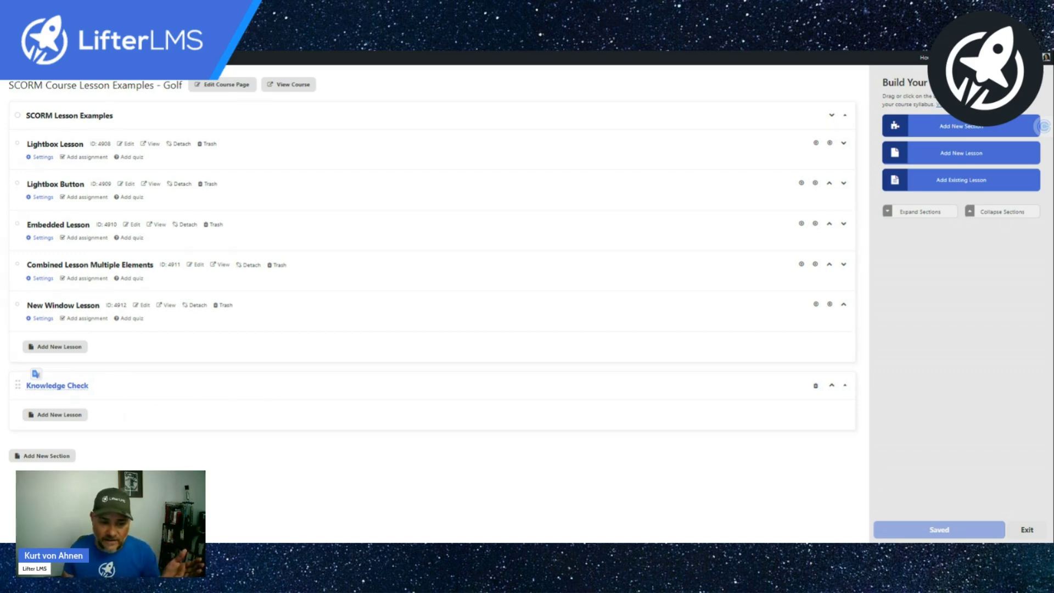
# - Add a new lesson to the Knowledge Check section and title it "Final Knowledge Check"
pyautogui.click(973, 158)
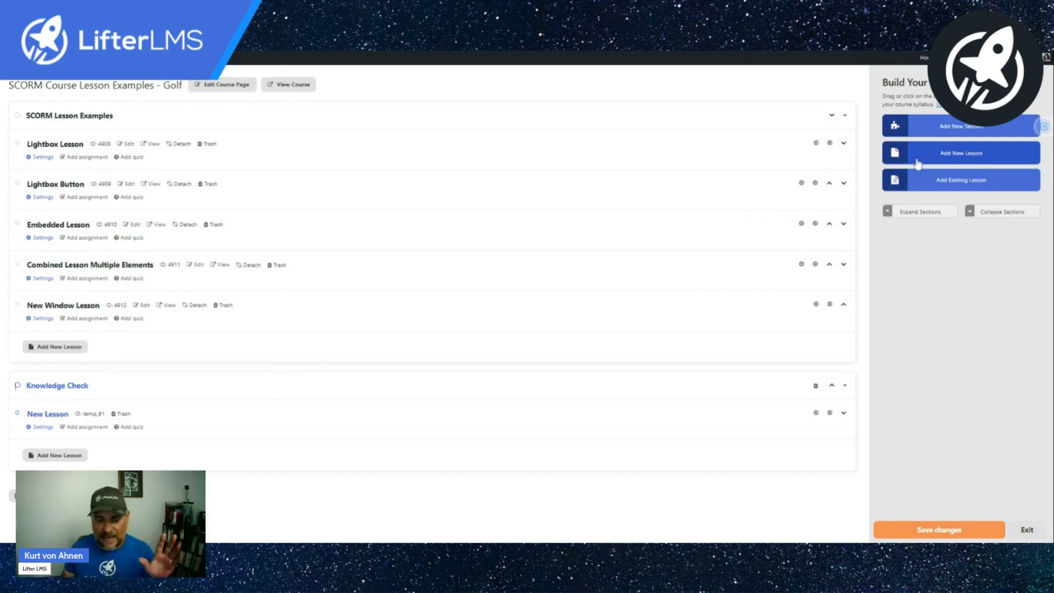
pyautogui.click(52, 420)
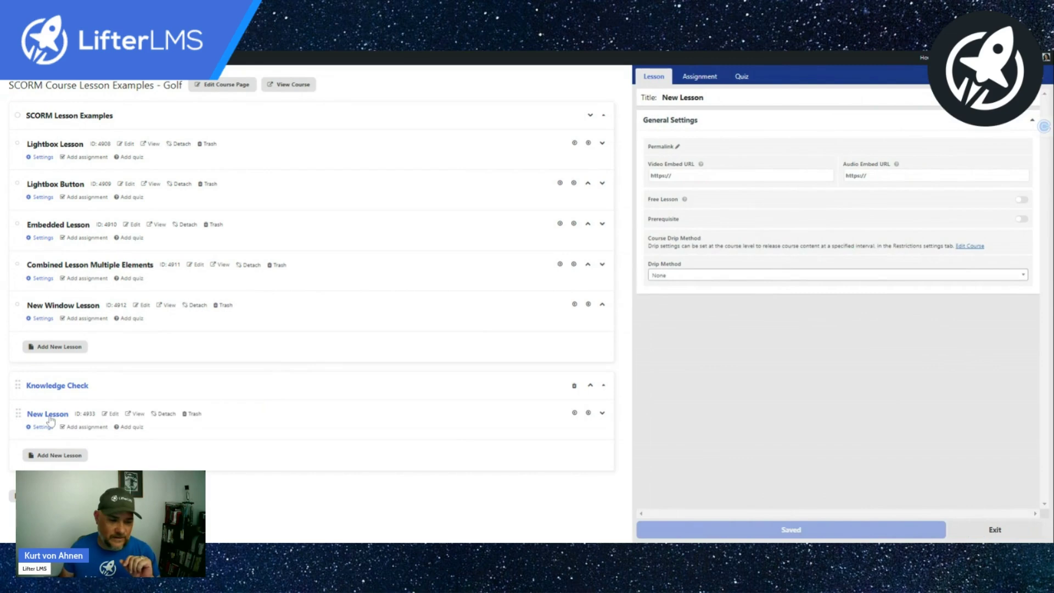
pyautogui.click(680, 98)
pyautogui.hotkey('ctrl', 'a')
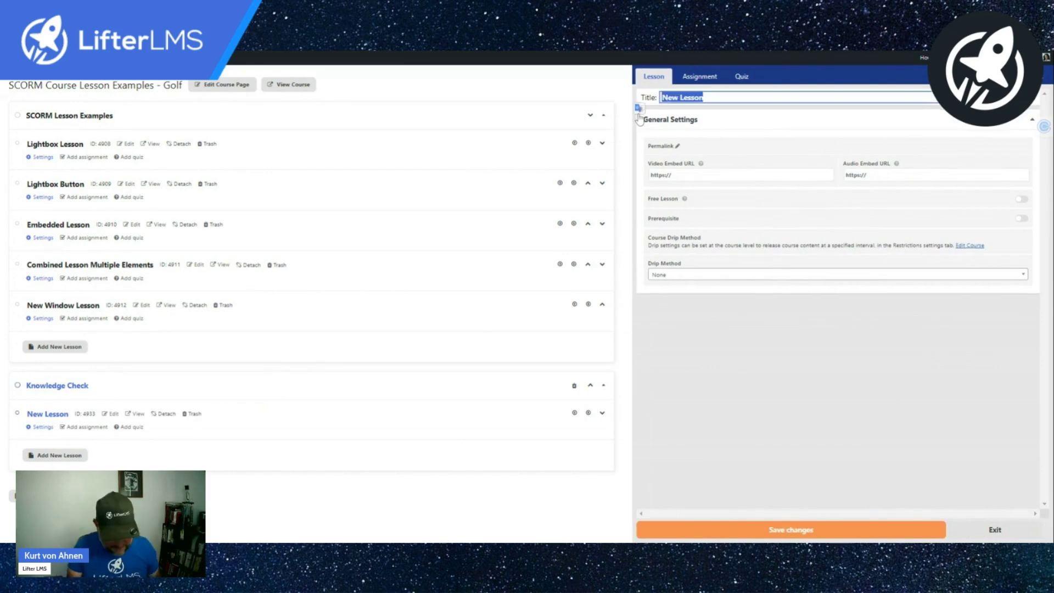
pyautogui.write('Final Knowl')
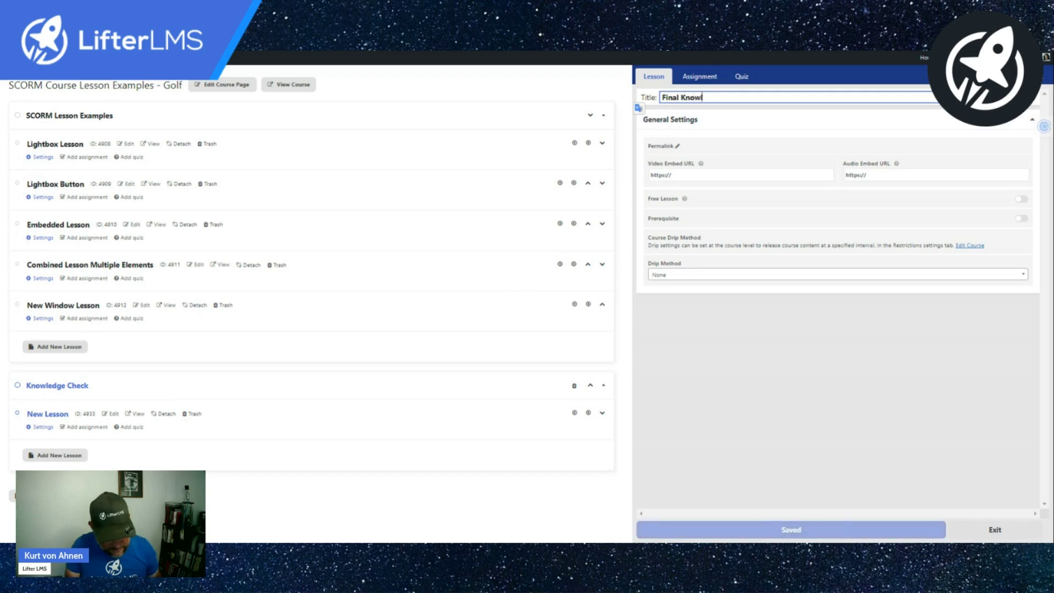
pyautogui.write('edge Check')
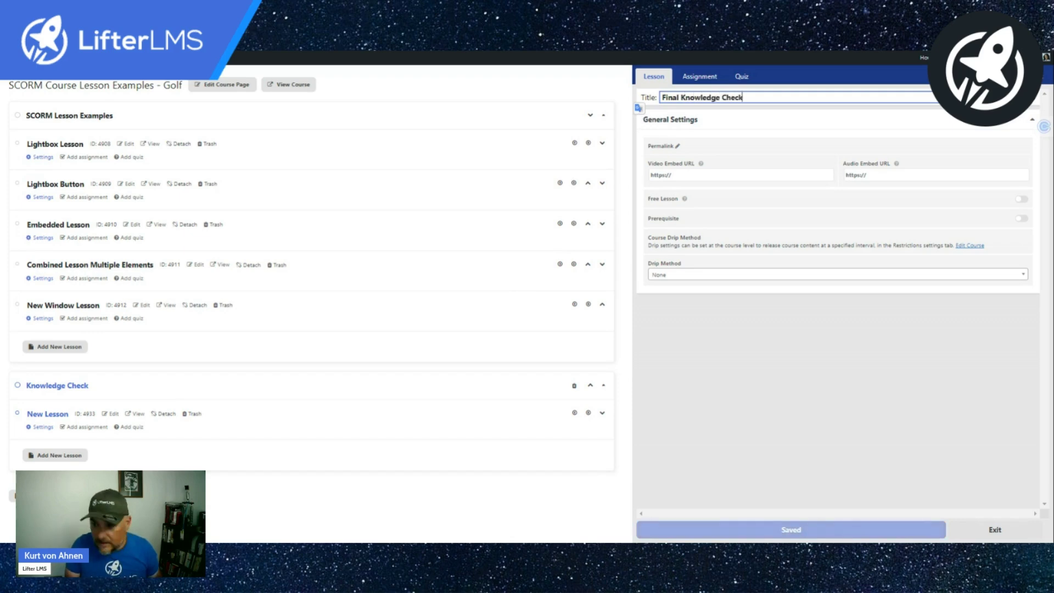
pyautogui.click(705, 134)
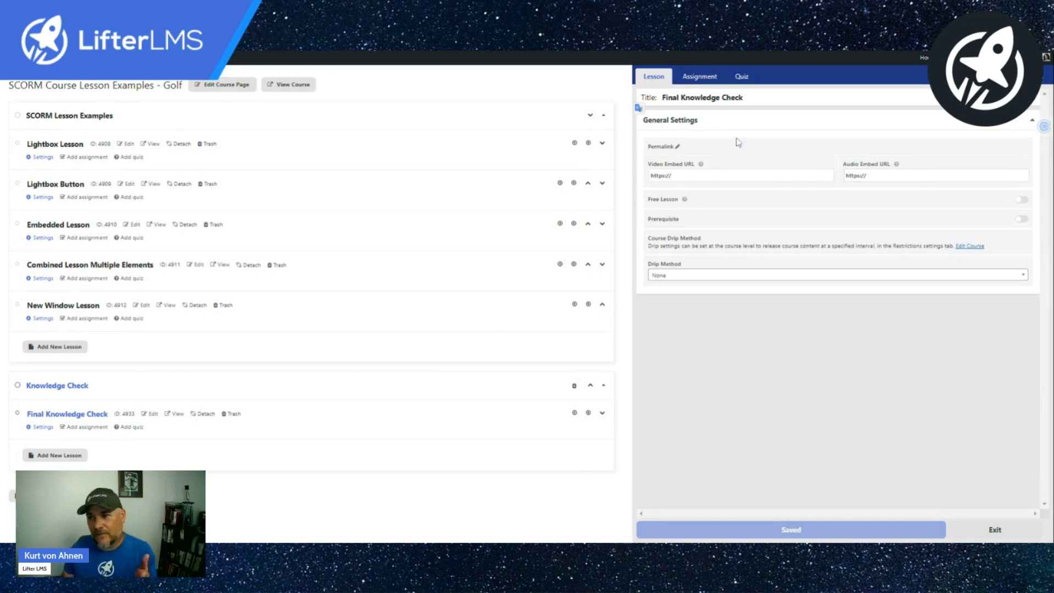
# - Create a new quiz for the Final Knowledge Check lesson with the description "This is your final Knowledge Check"
pyautogui.click(742, 88)
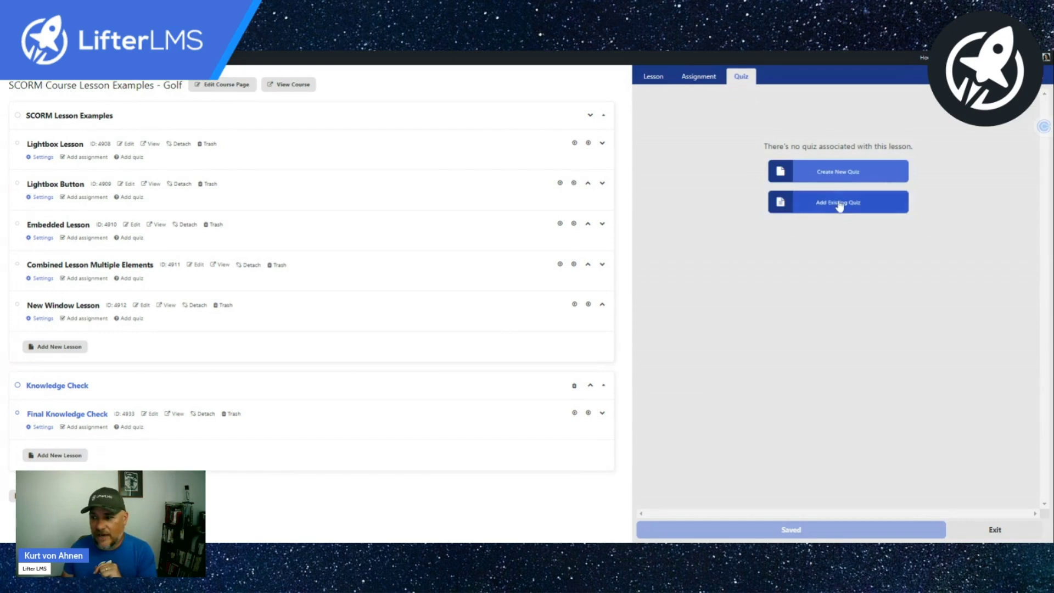
pyautogui.click(833, 174)
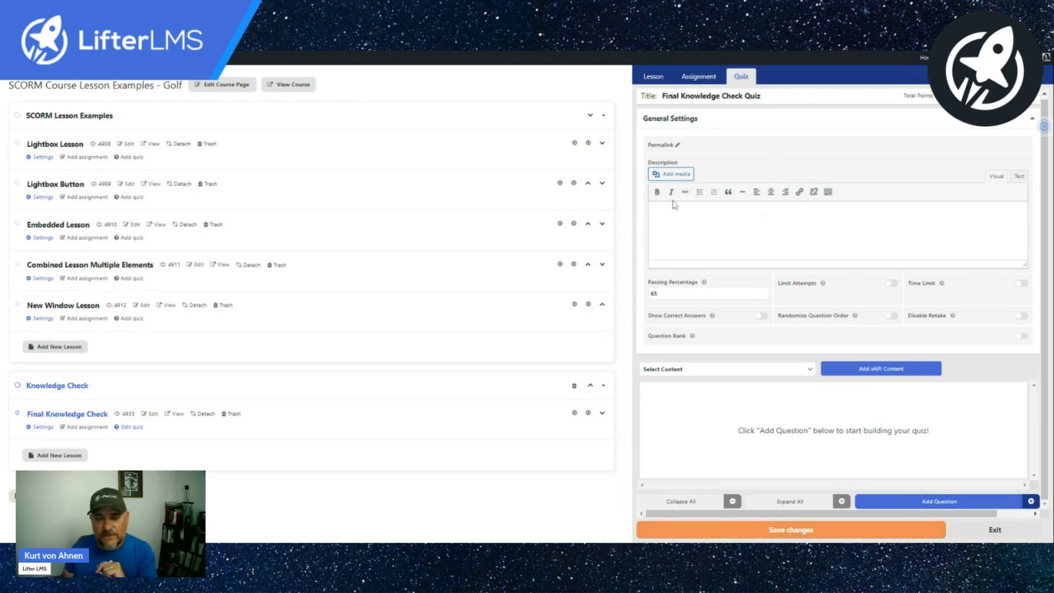
pyautogui.click(653, 213)
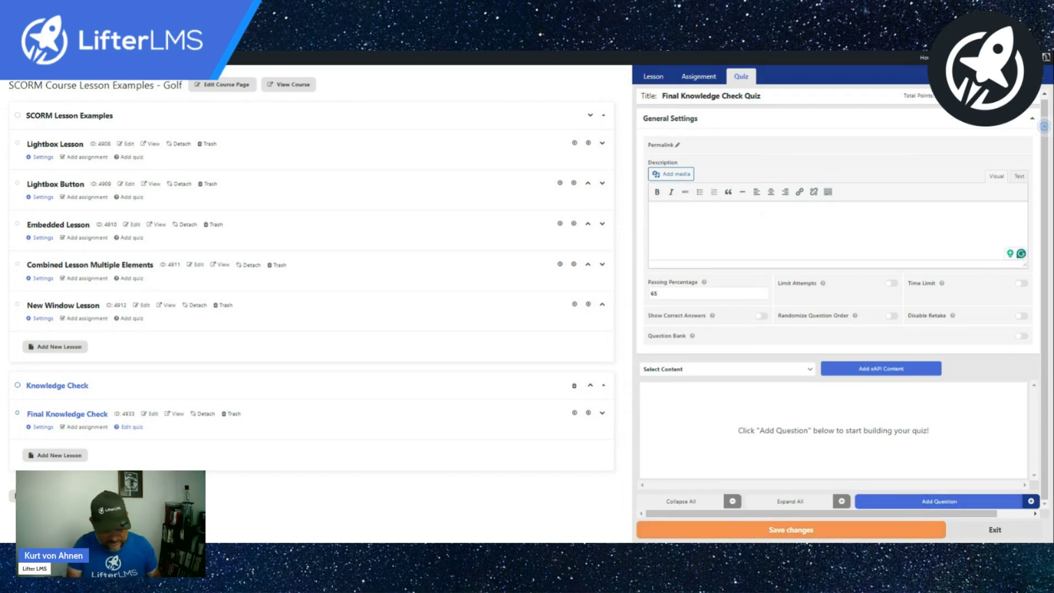
pyautogui.write('This is yo')
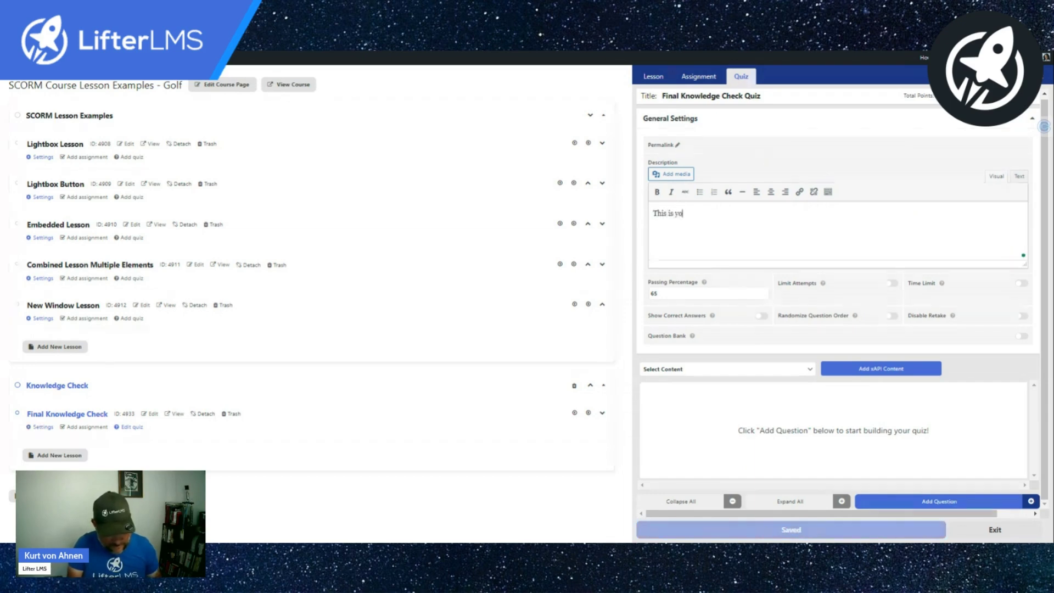
pyautogui.write('ur final Kn')
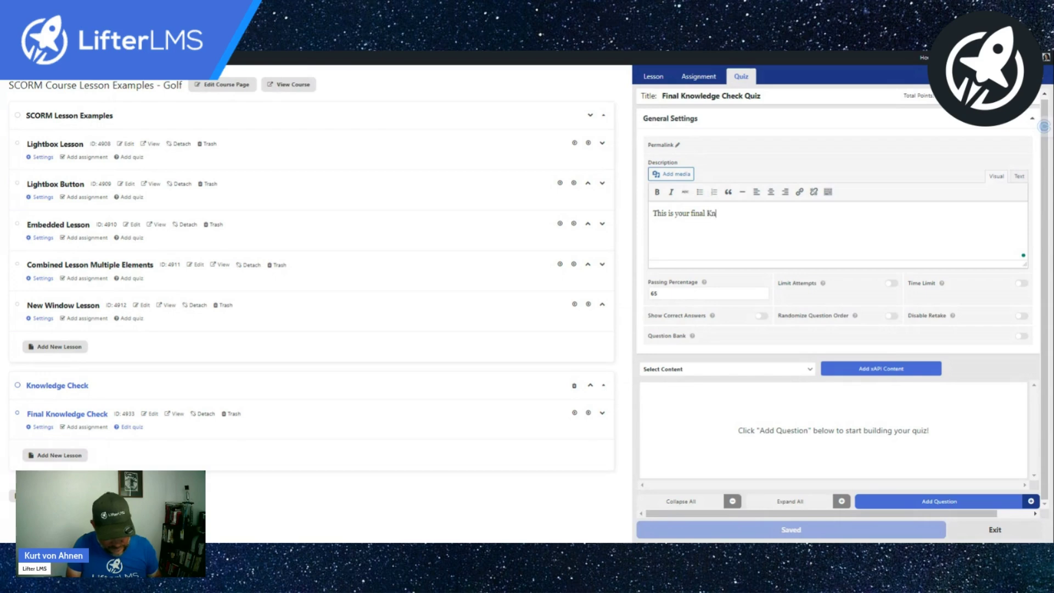
pyautogui.write('owledge Check')
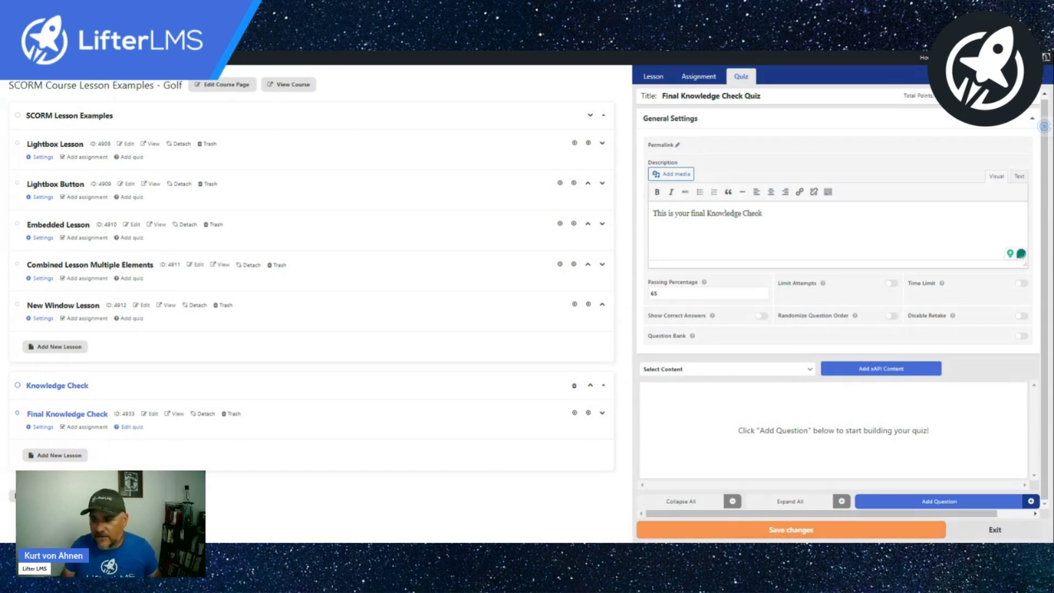
# - Insert the first SCORM Lesson Examples image from the media library into the quiz description
pyautogui.click(675, 174)
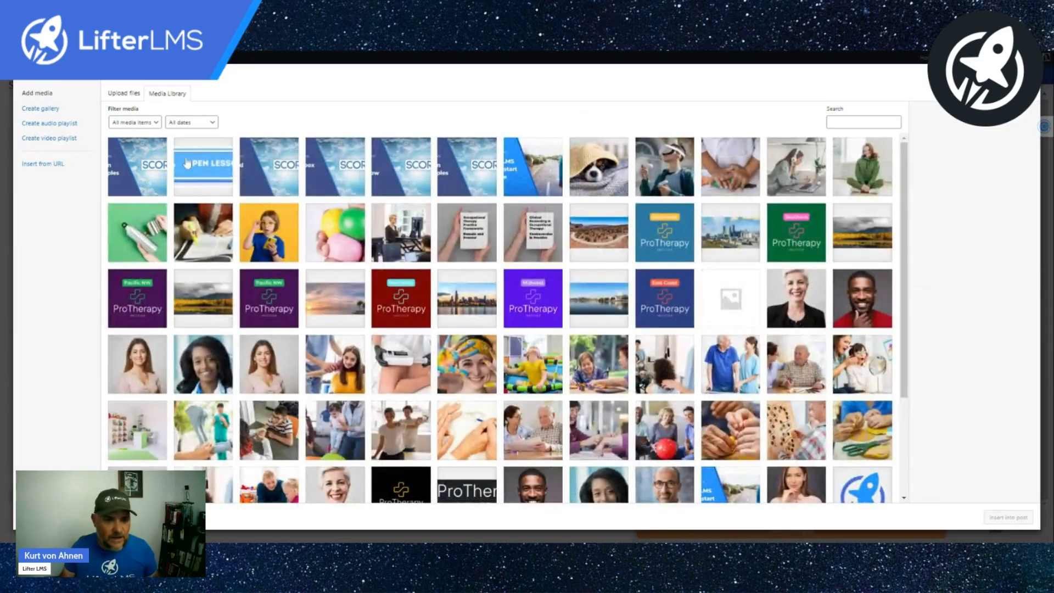
pyautogui.click(145, 172)
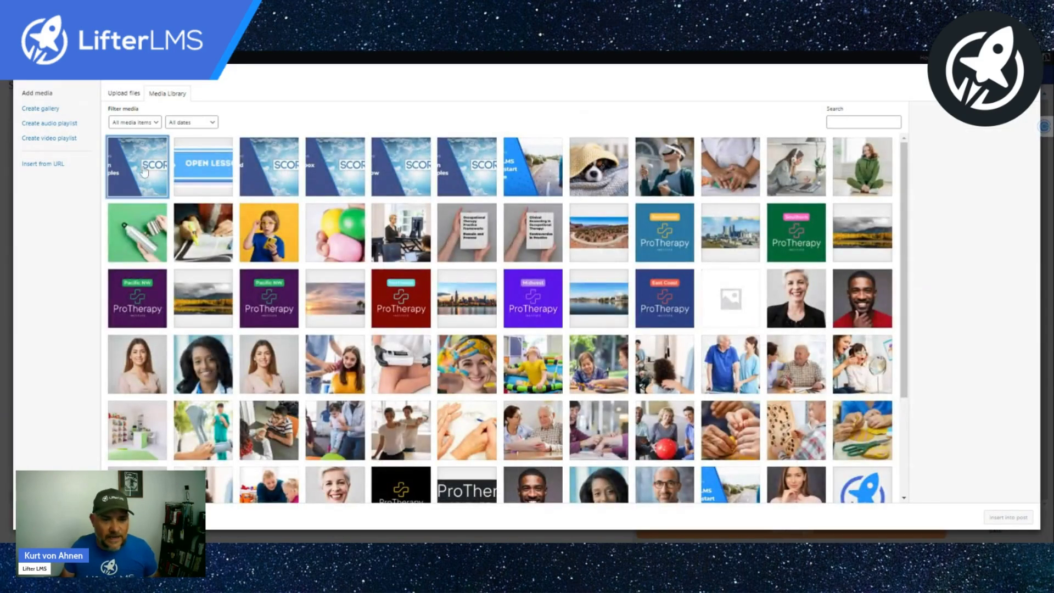
pyautogui.click(999, 518)
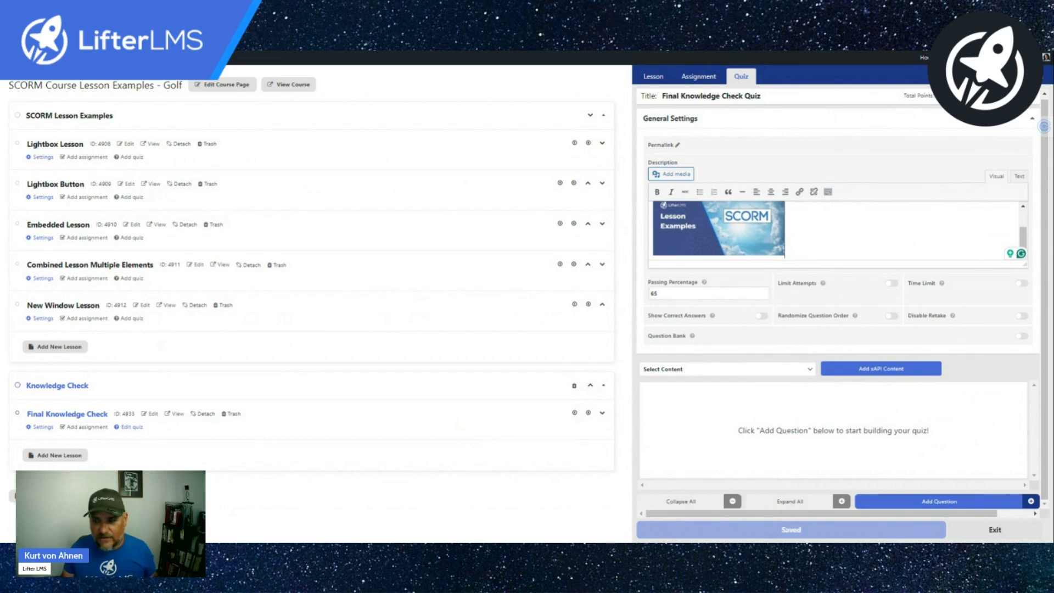
# - Try passing percentages of 85 and 100 for the quiz
pyautogui.moveTo(753, 294); pyautogui.dragTo(633, 299)
pyautogui.write('85')
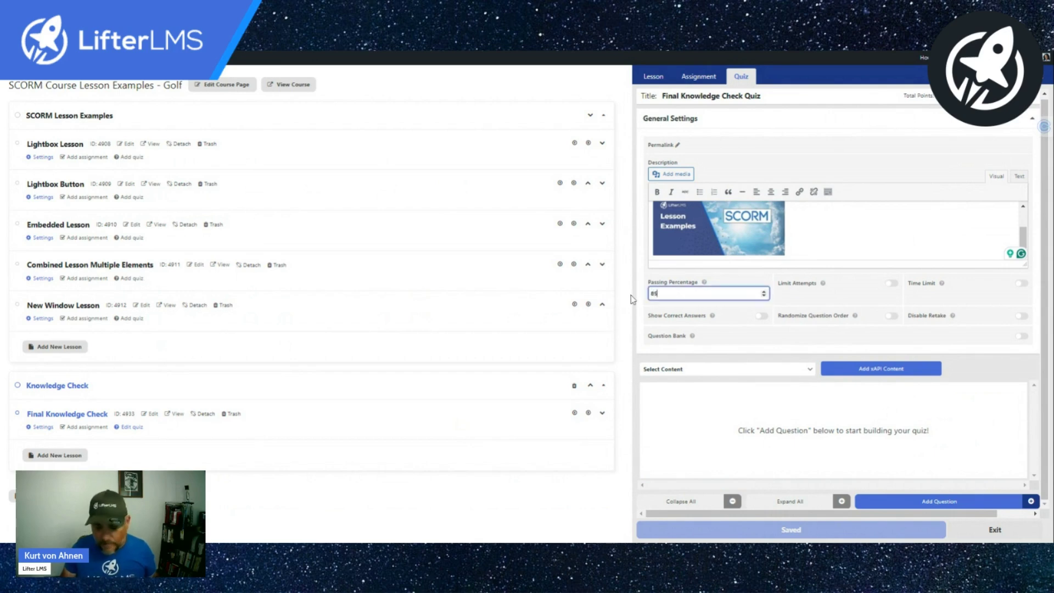
pyautogui.press('Tab')
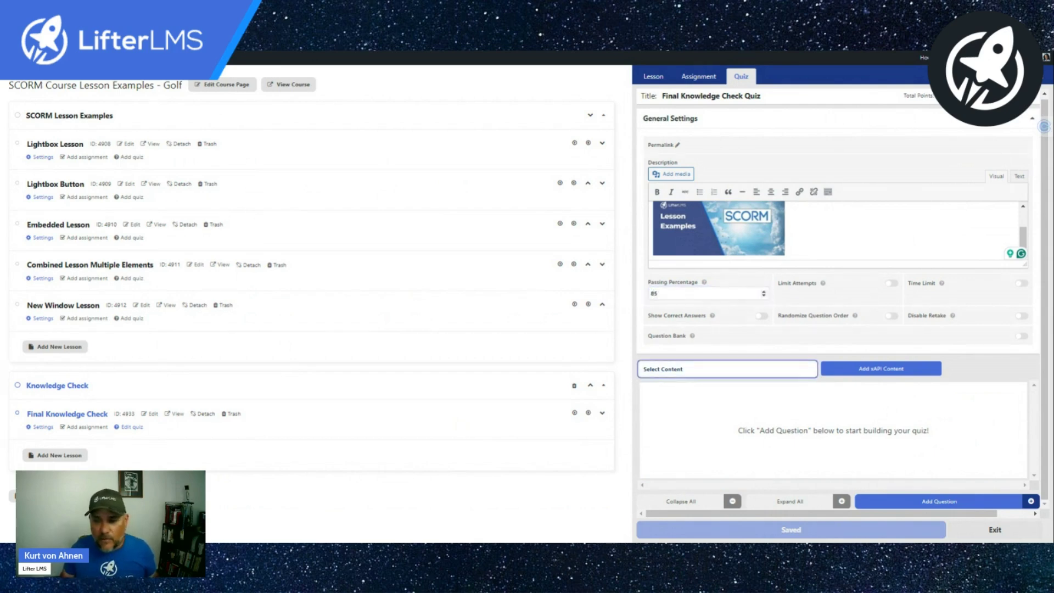
pyautogui.moveTo(665, 294); pyautogui.dragTo(630, 299)
pyautogui.write('100')
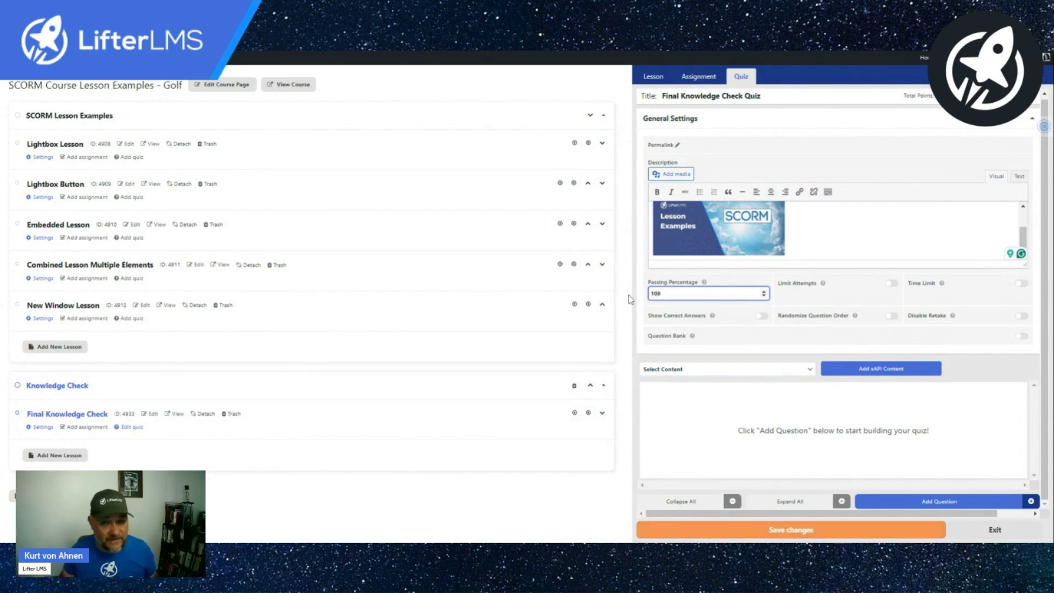
# - Set the quiz's passing percentage to 50
pyautogui.moveTo(662, 293); pyautogui.dragTo(648, 299)
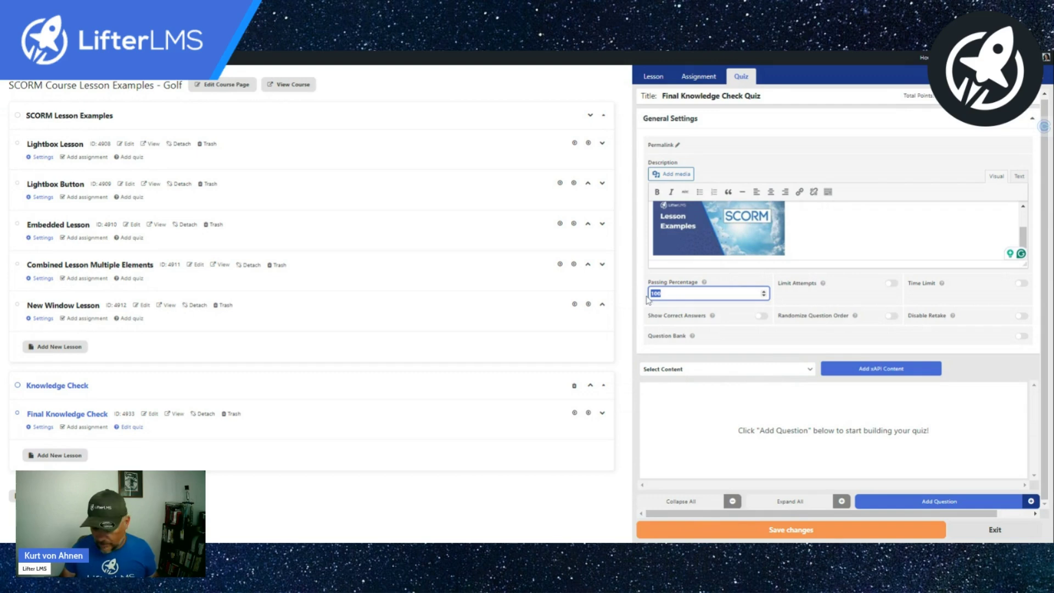
pyautogui.write('50')
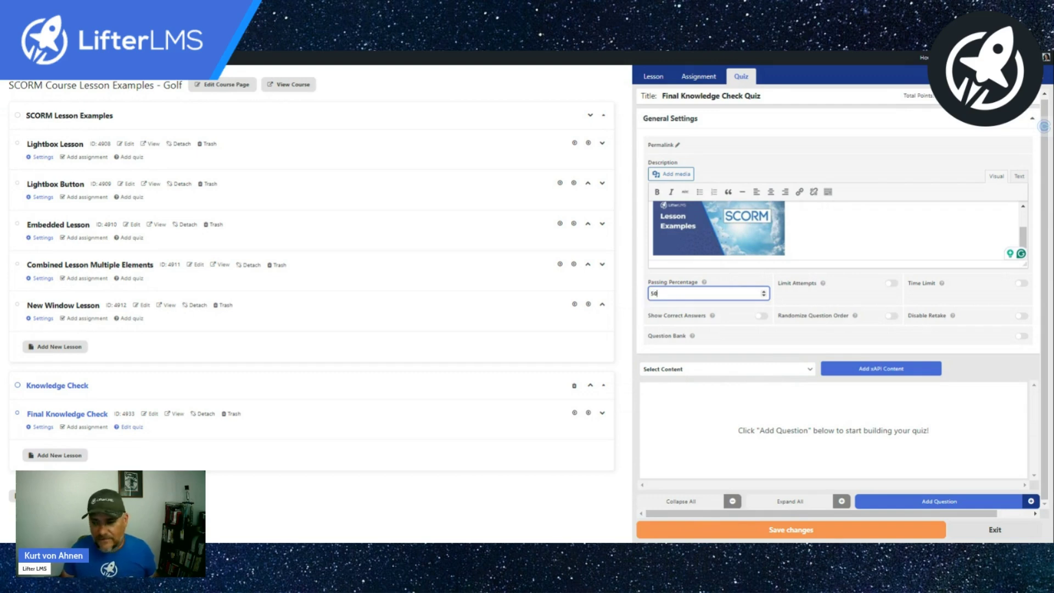
# - Try the quiz's attempt limit and time limit options, switching each one back off
pyautogui.click(891, 285)
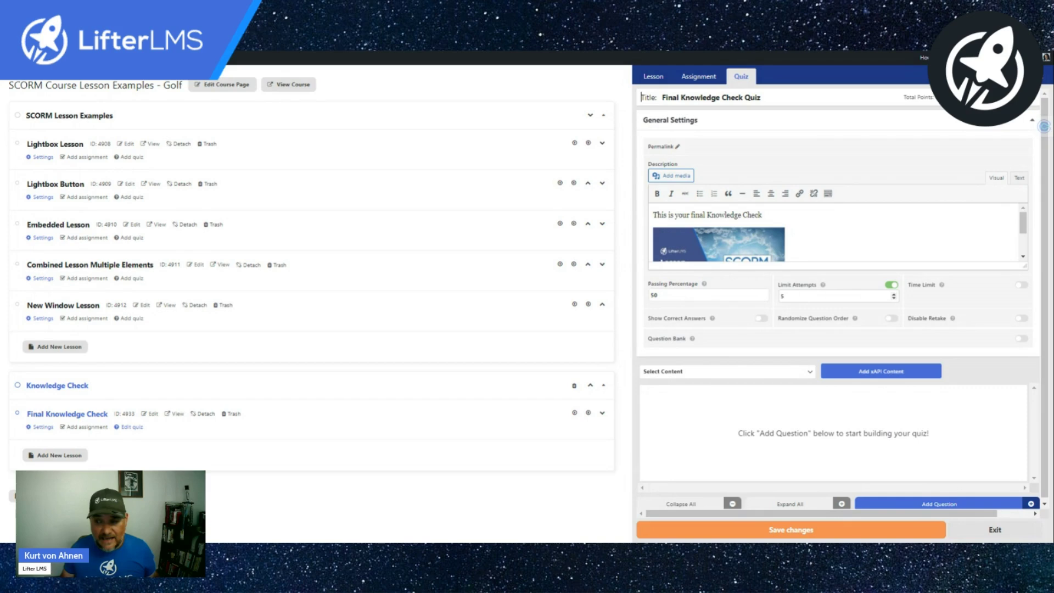
pyautogui.click(891, 285)
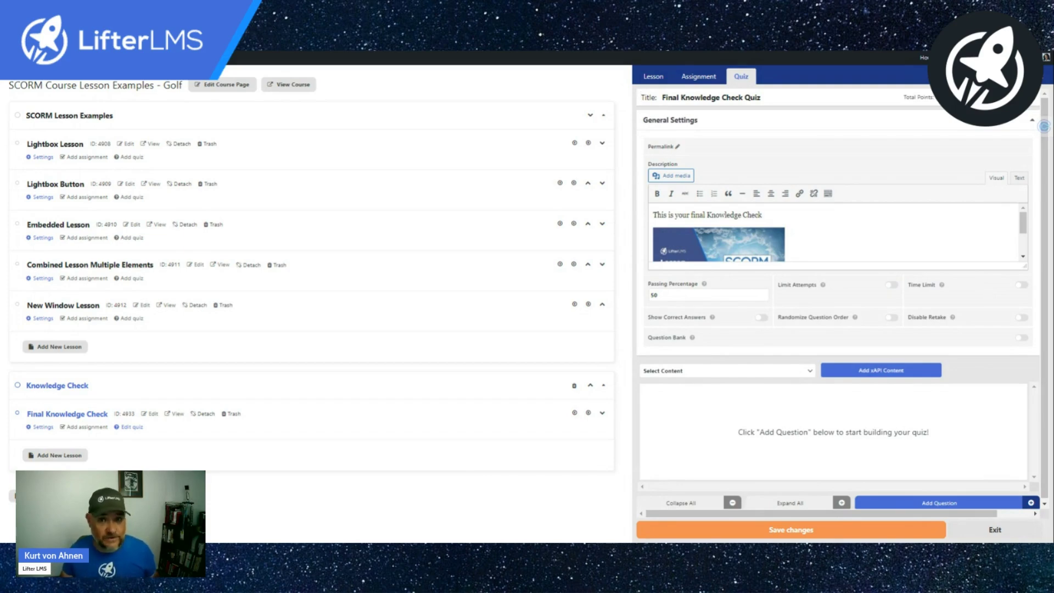
pyautogui.click(1022, 285)
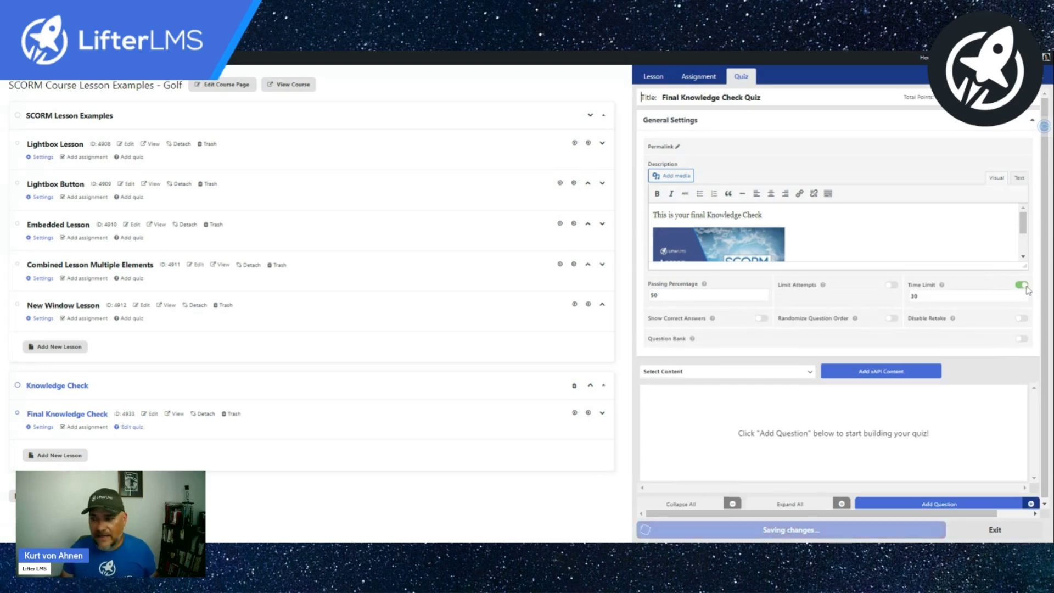
pyautogui.click(1025, 287)
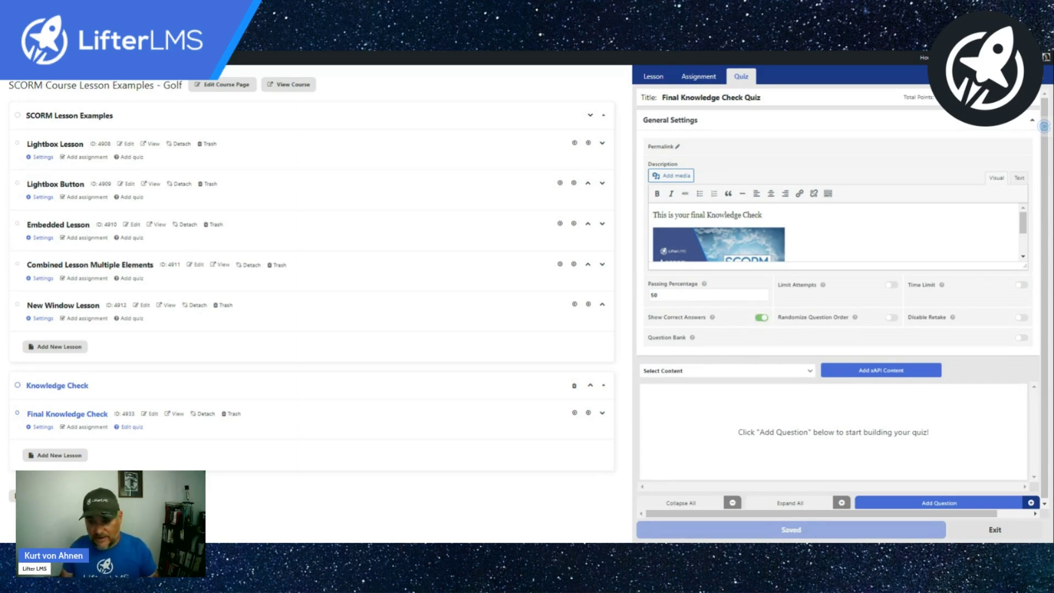
# - Switch off showing correct answers and try the Question Bank option for the quiz, turning it back off
pyautogui.click(762, 317)
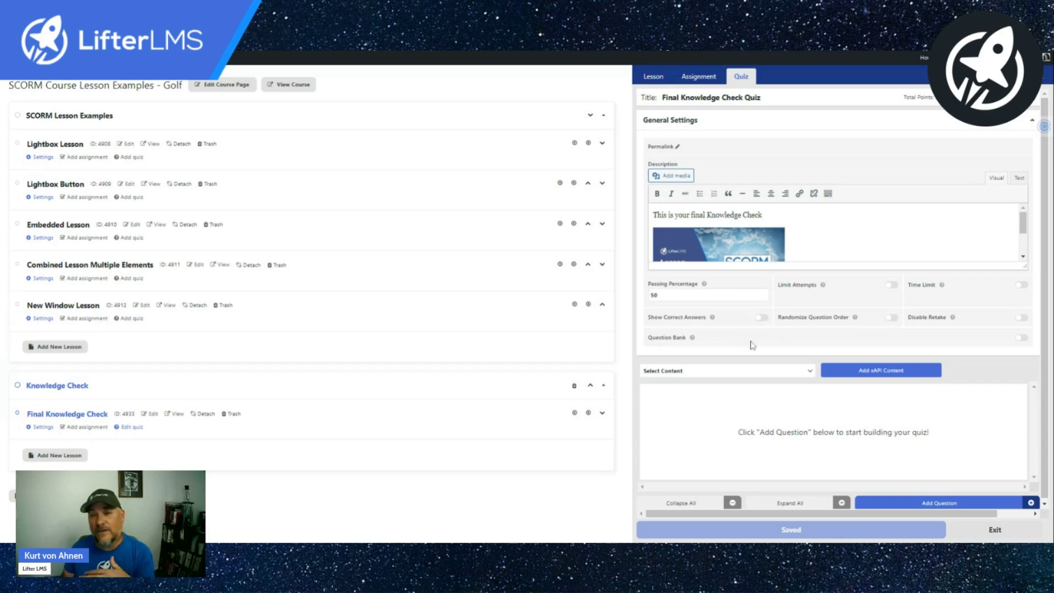
pyautogui.click(1022, 338)
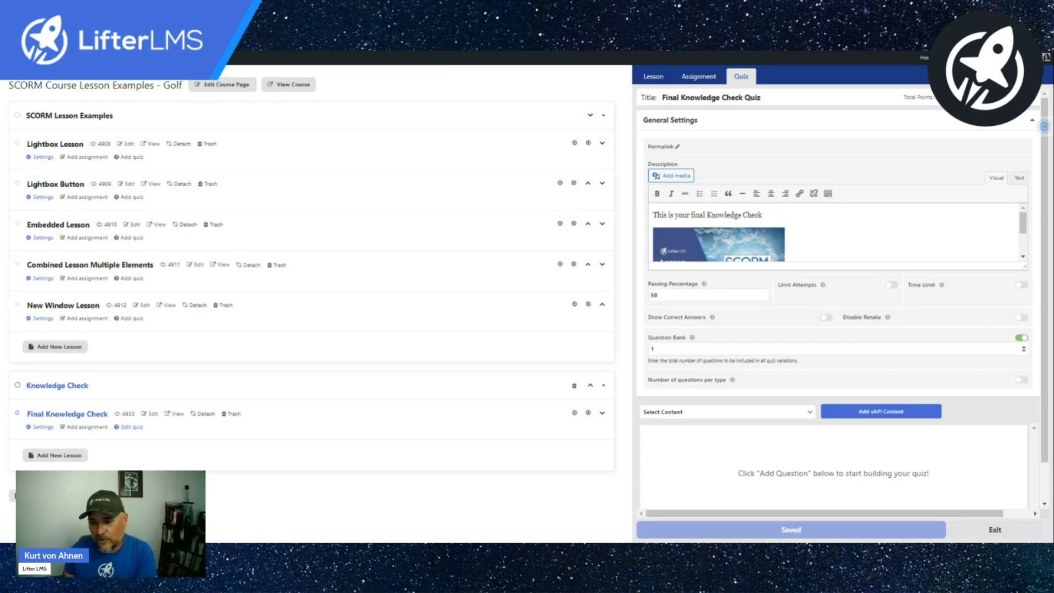
pyautogui.click(1022, 338)
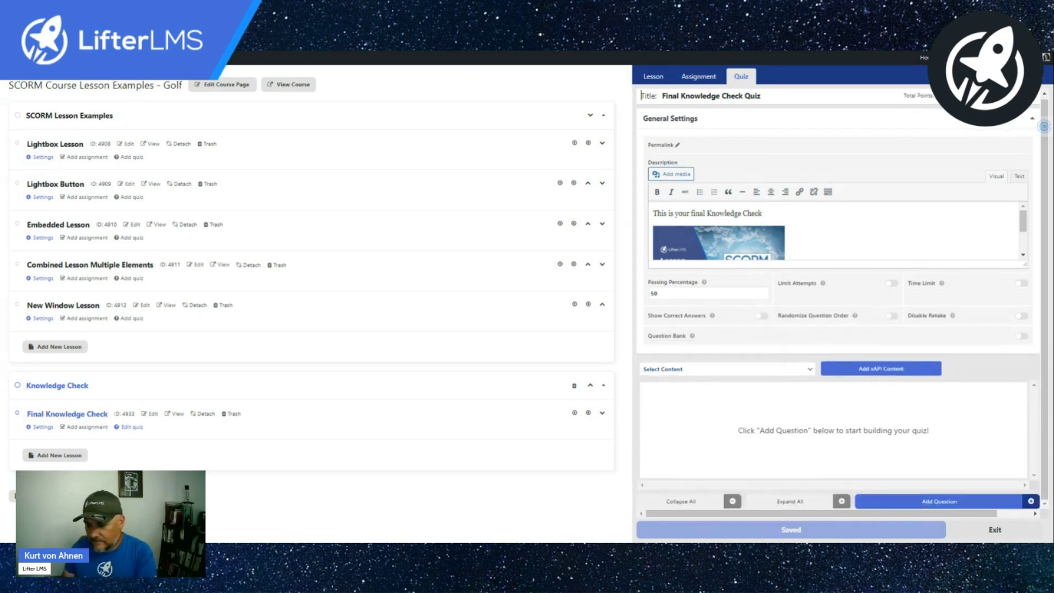
# - Add a multiple choice question to the quiz reading "Is SCORM super cool?"
pyautogui.click(896, 506)
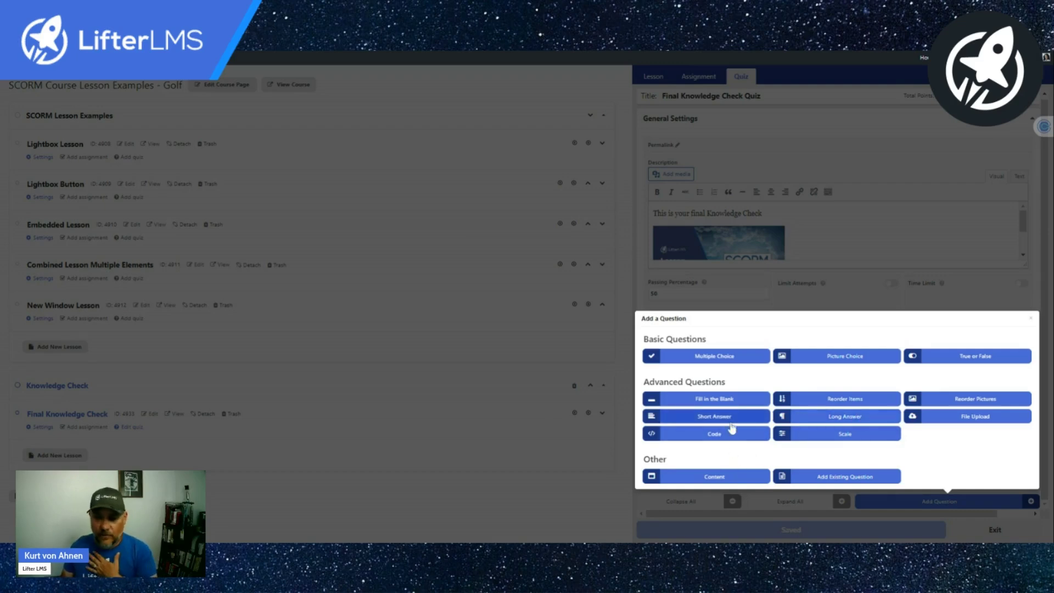
pyautogui.click(702, 357)
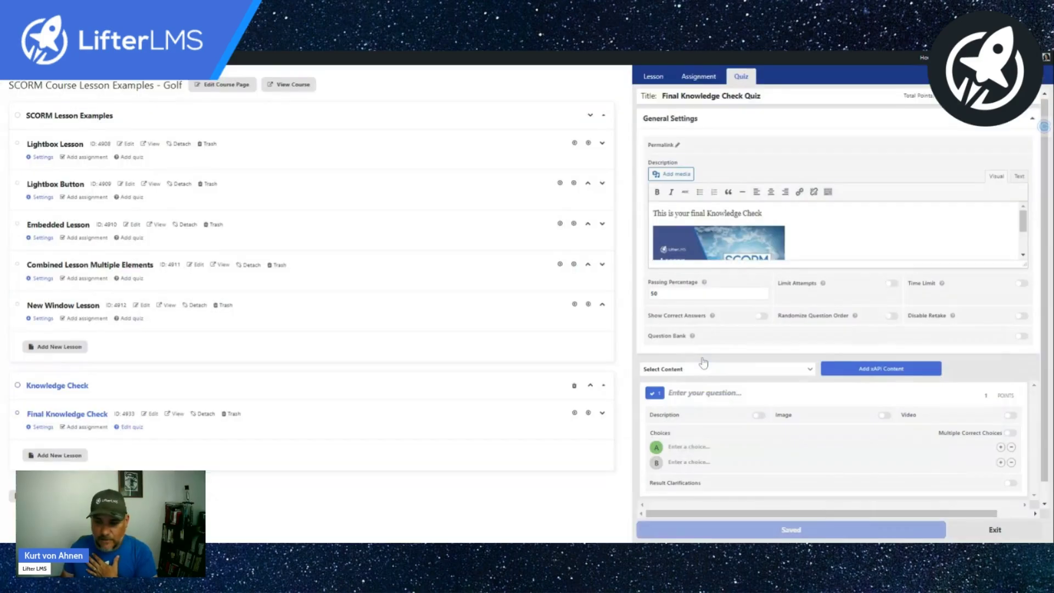
pyautogui.click(686, 394)
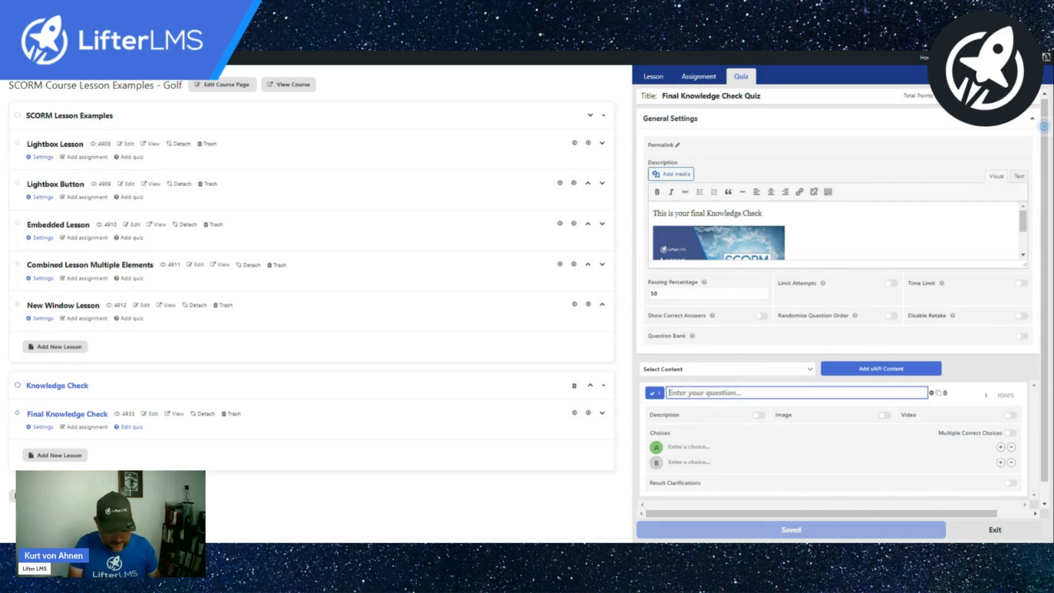
pyautogui.write('Is S')
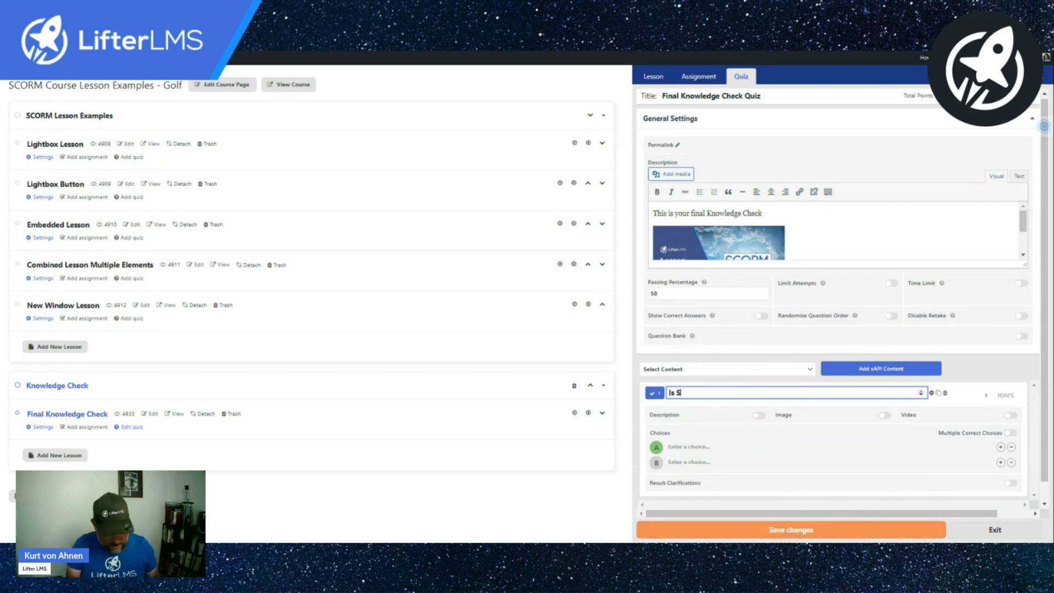
pyautogui.write('CORM super cool')
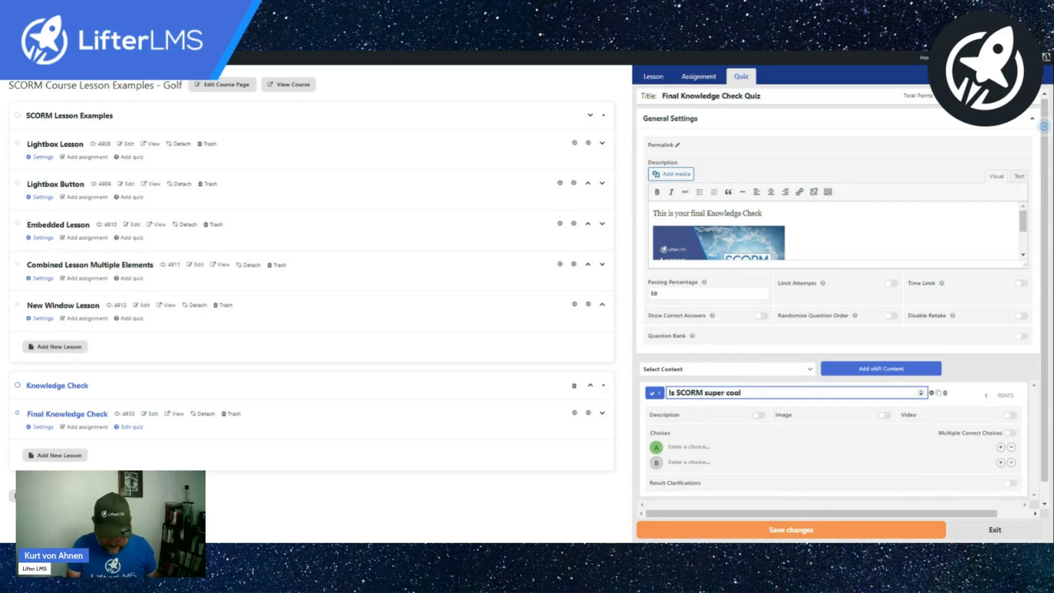
pyautogui.write('?')
# - Enter "Hech Yes" as choice A and "Not really" as choice B of the question
pyautogui.click(694, 445)
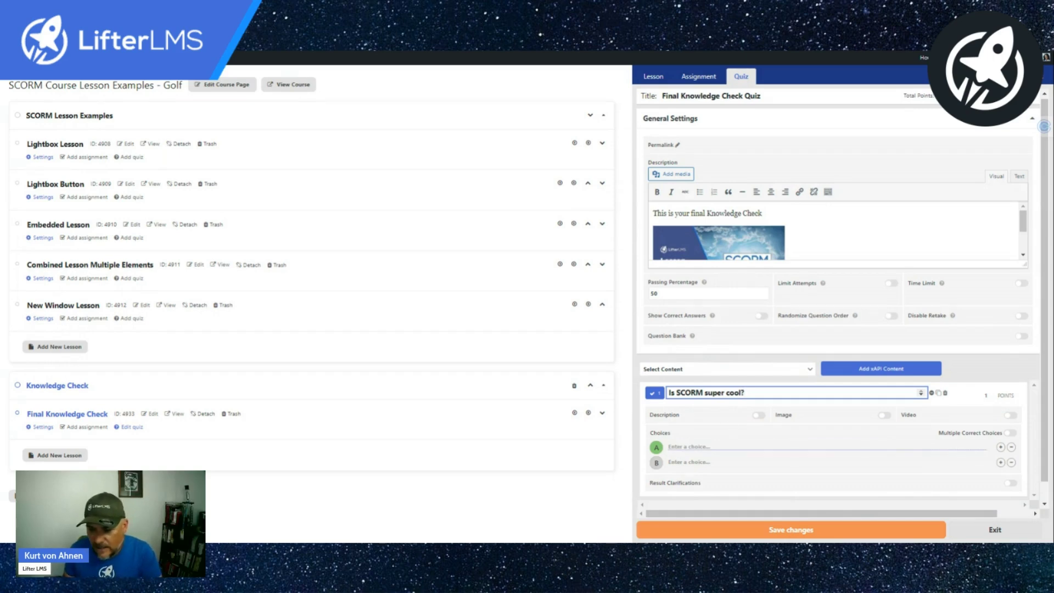
pyautogui.click(694, 446)
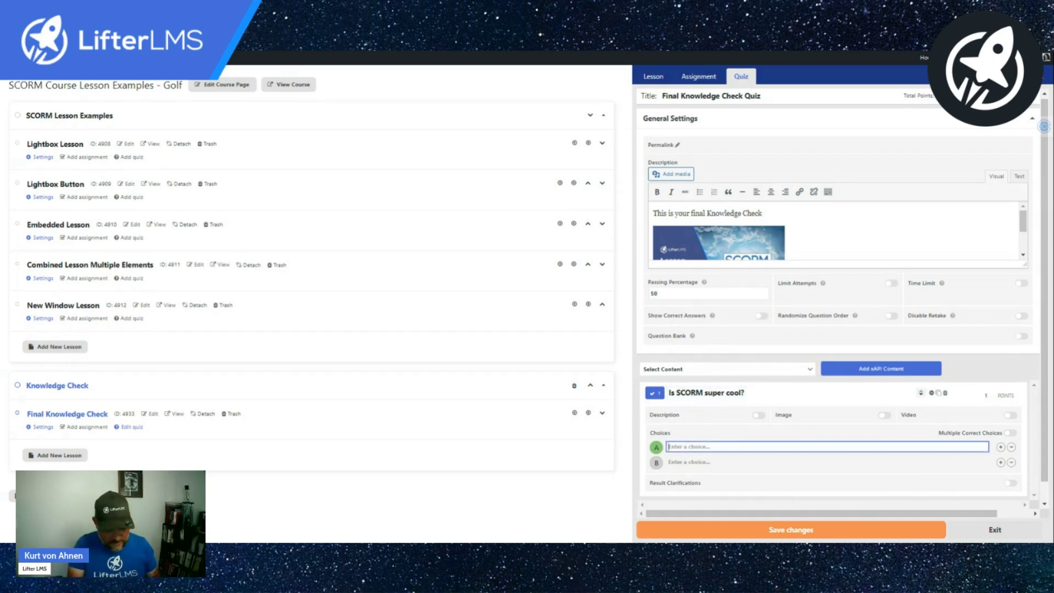
pyautogui.write('Hech Yes')
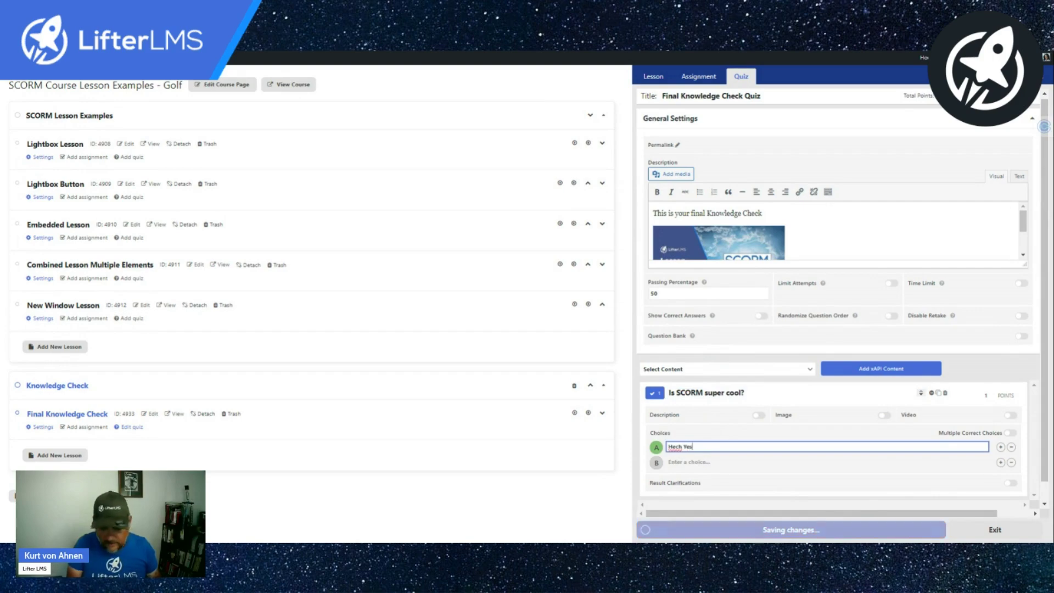
pyautogui.click(692, 462)
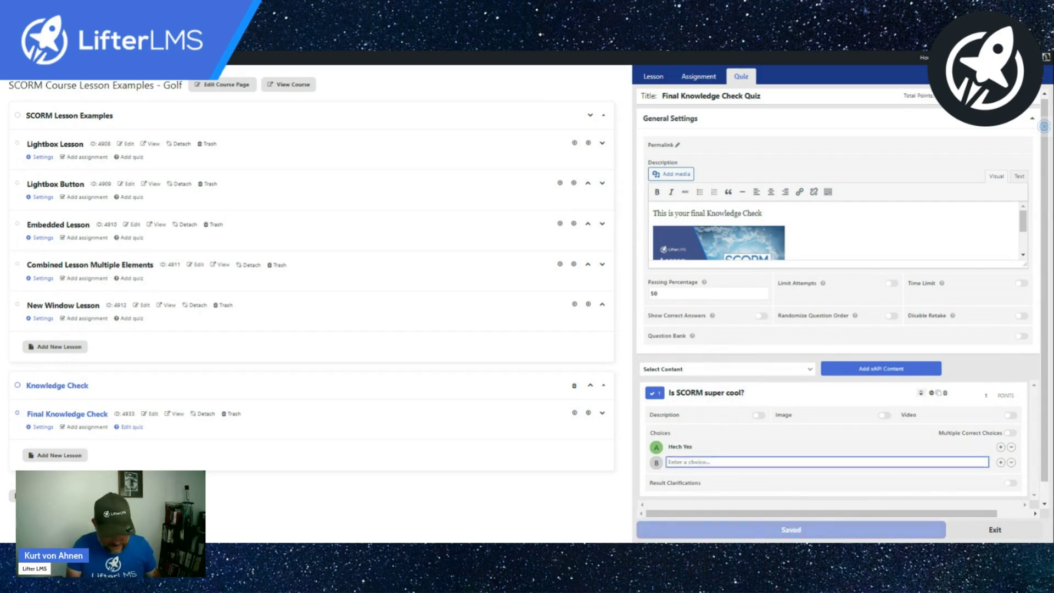
pyautogui.write('Noy')
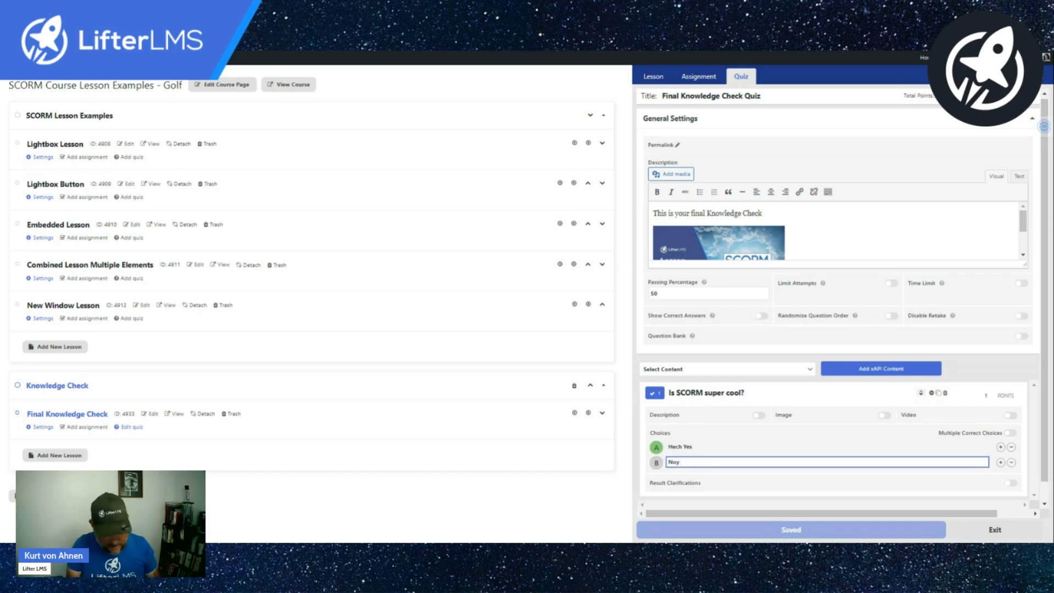
pyautogui.press('BackSpace')
pyautogui.write('t really')
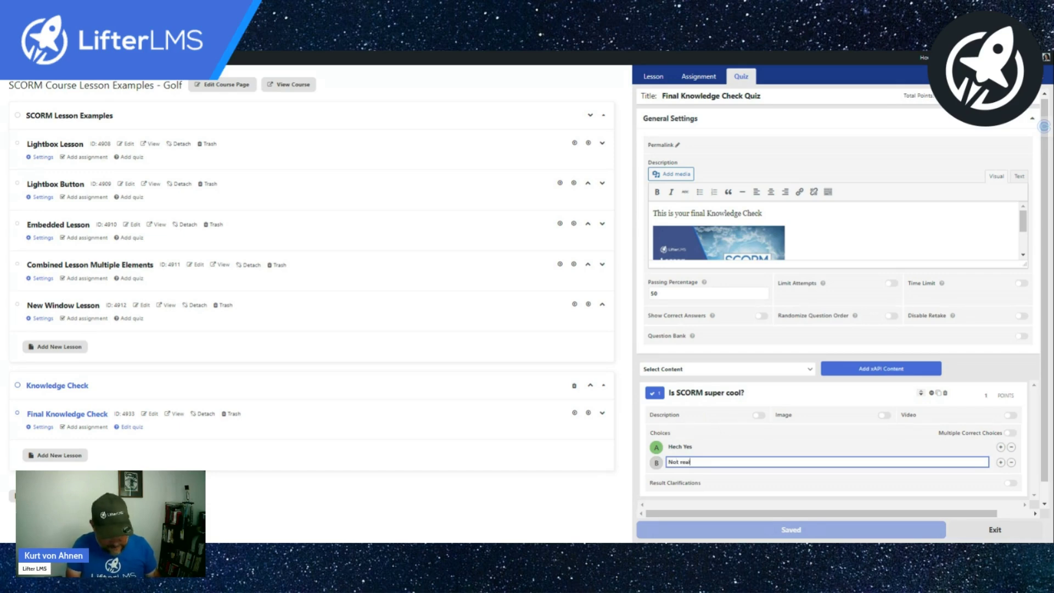
# - Try marking "Not really" as the correct answer and return the correct mark to "Hech Yes"
pyautogui.click(658, 473)
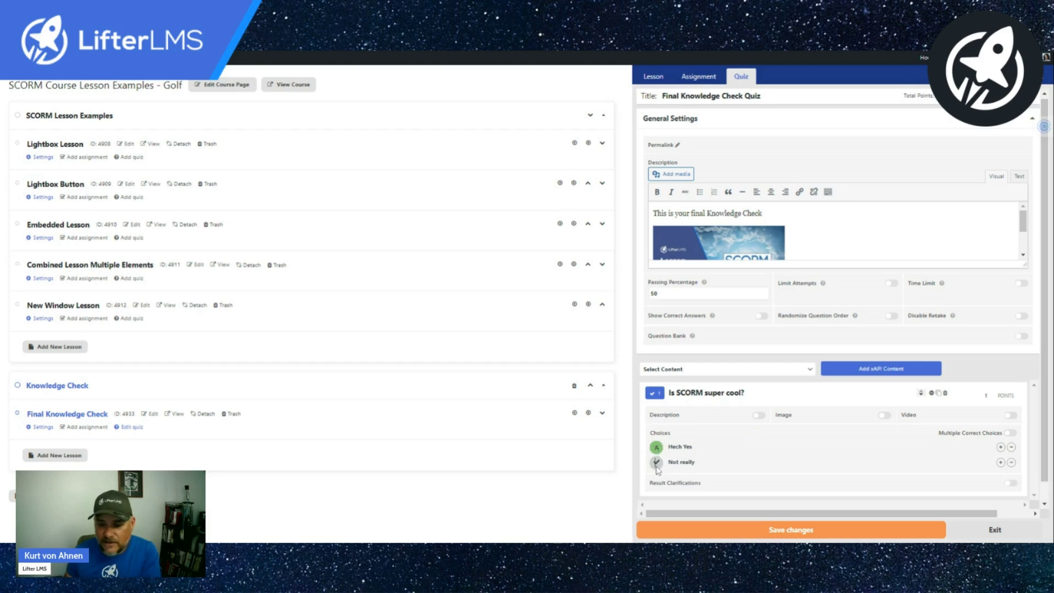
pyautogui.click(657, 464)
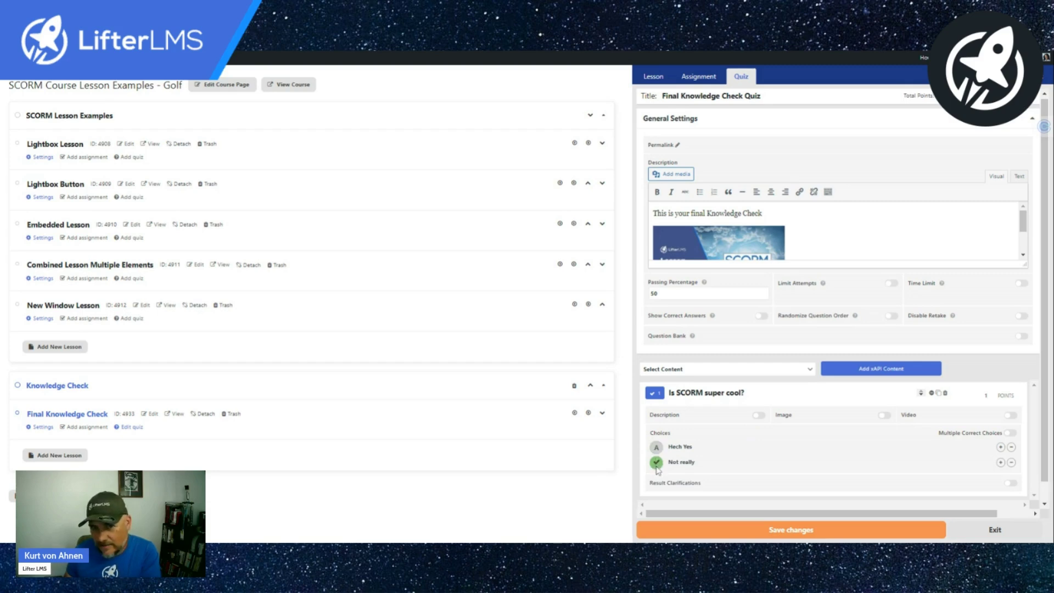
pyautogui.click(657, 451)
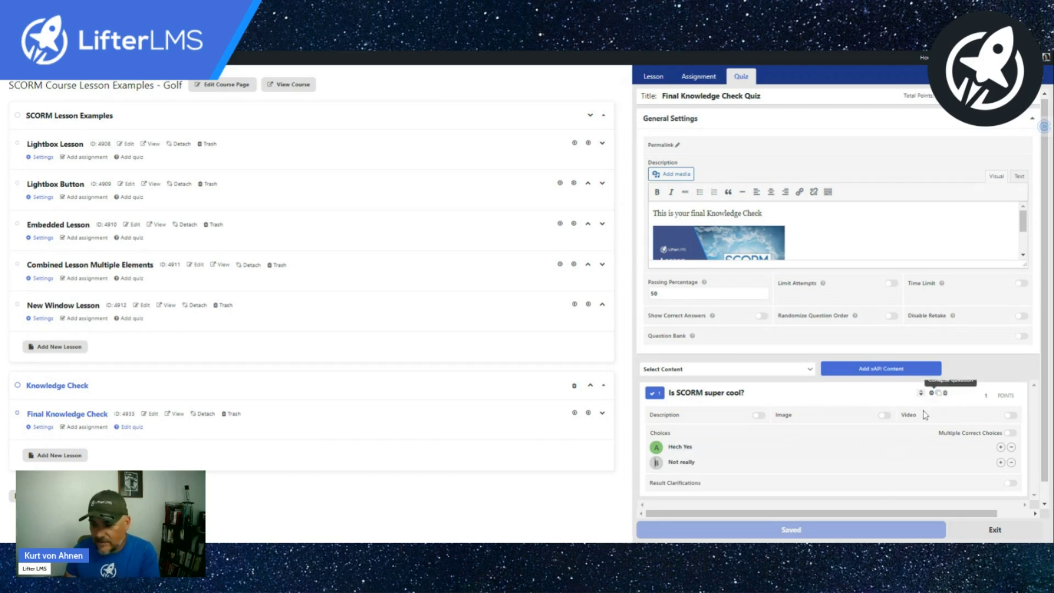
# - Review the quiz and the Final Knowledge Check lesson's settings, and exit the course builder
pyautogui.scroll(-1, 934, 460)
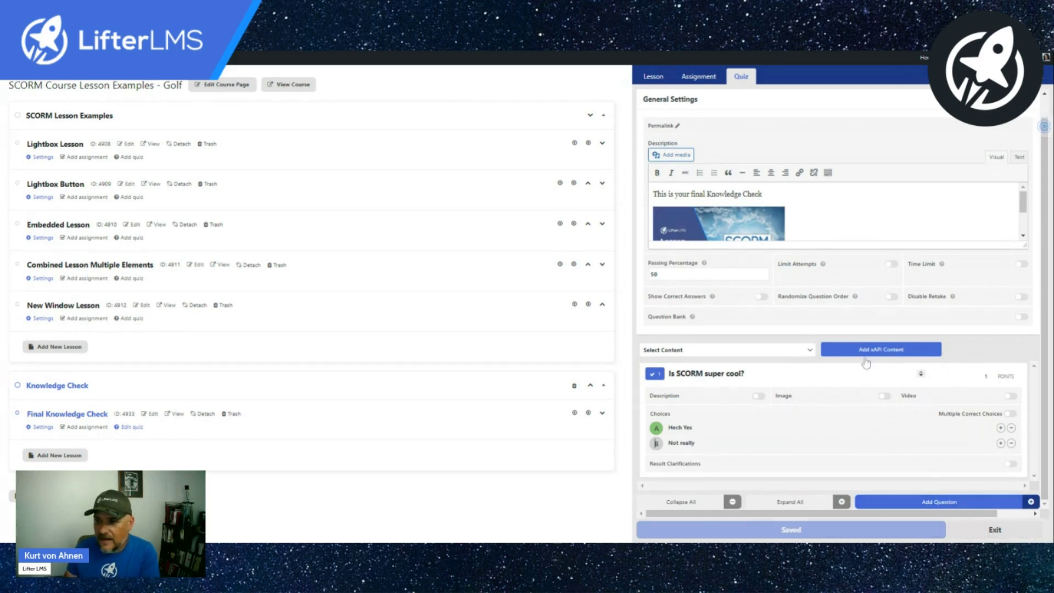
pyautogui.scroll(1, 826, 302)
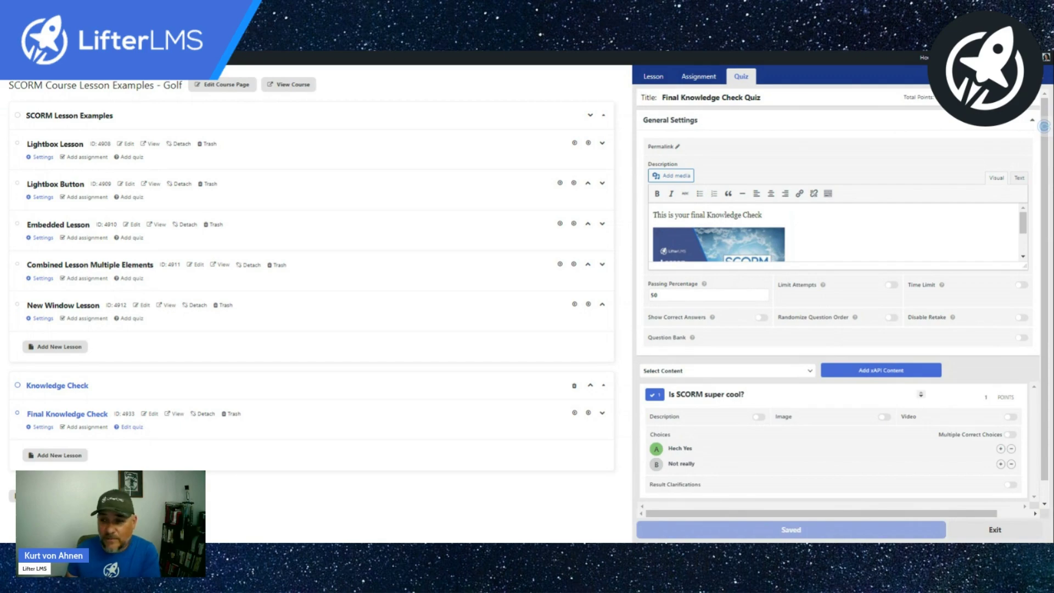
pyautogui.click(654, 76)
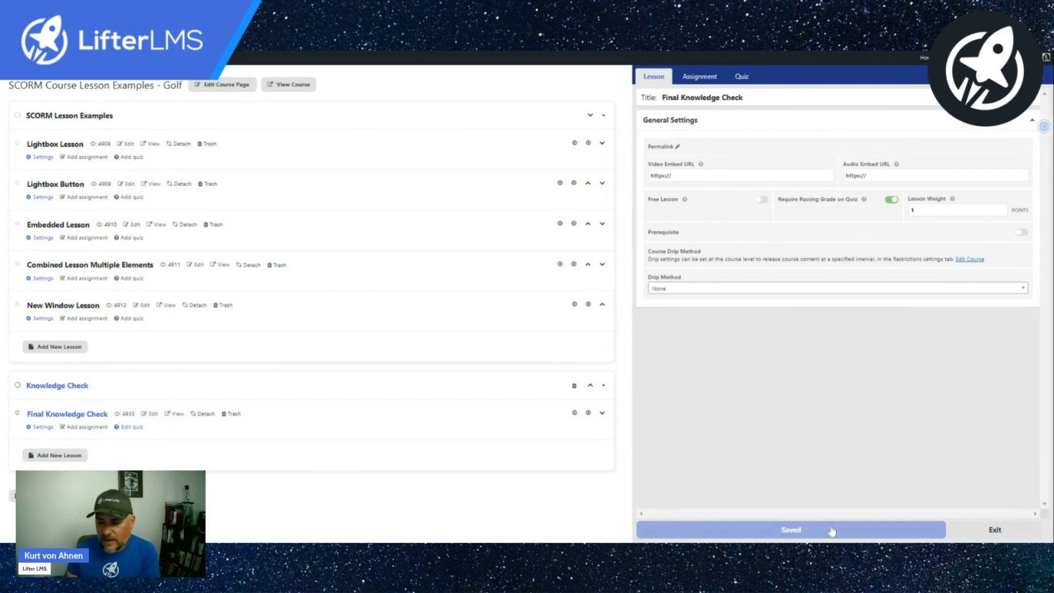
pyautogui.click(996, 532)
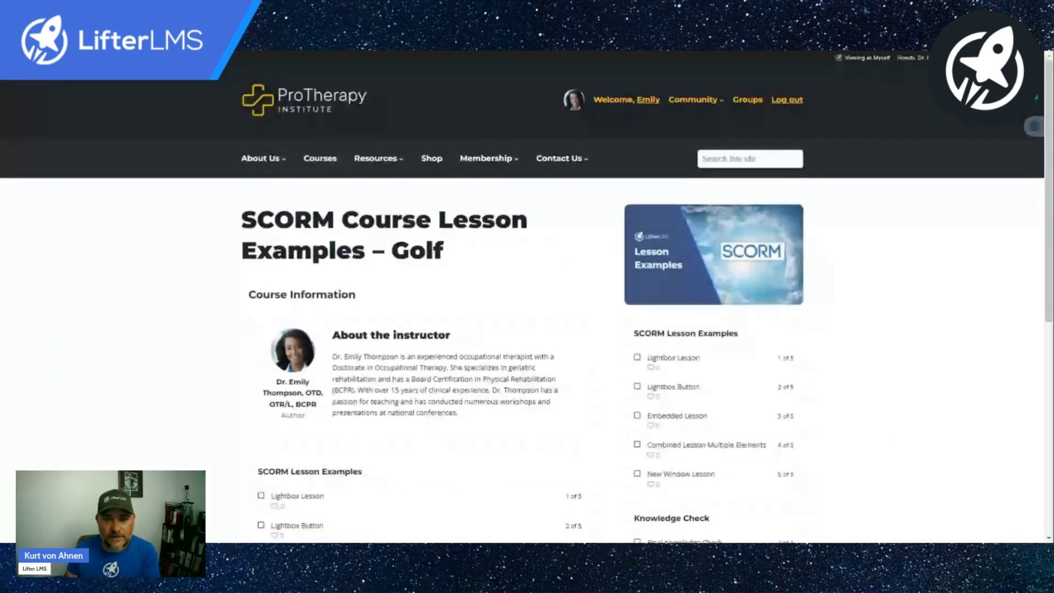
# - Open the Final Knowledge Check lesson's quiz from the course page and examine its quiz information and description
pyautogui.scroll(-5, 527, 302)
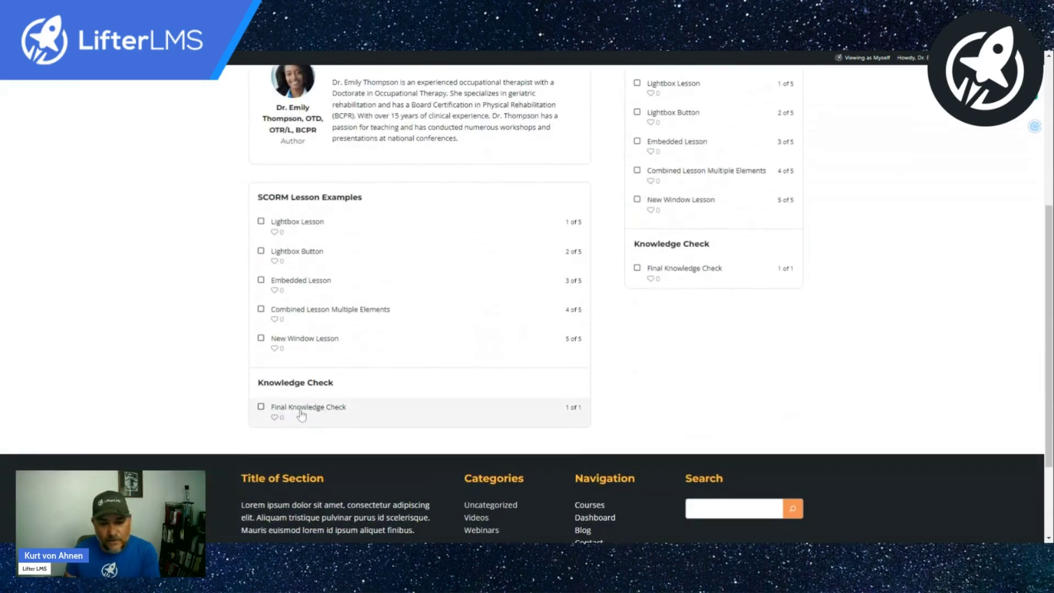
pyautogui.click(302, 409)
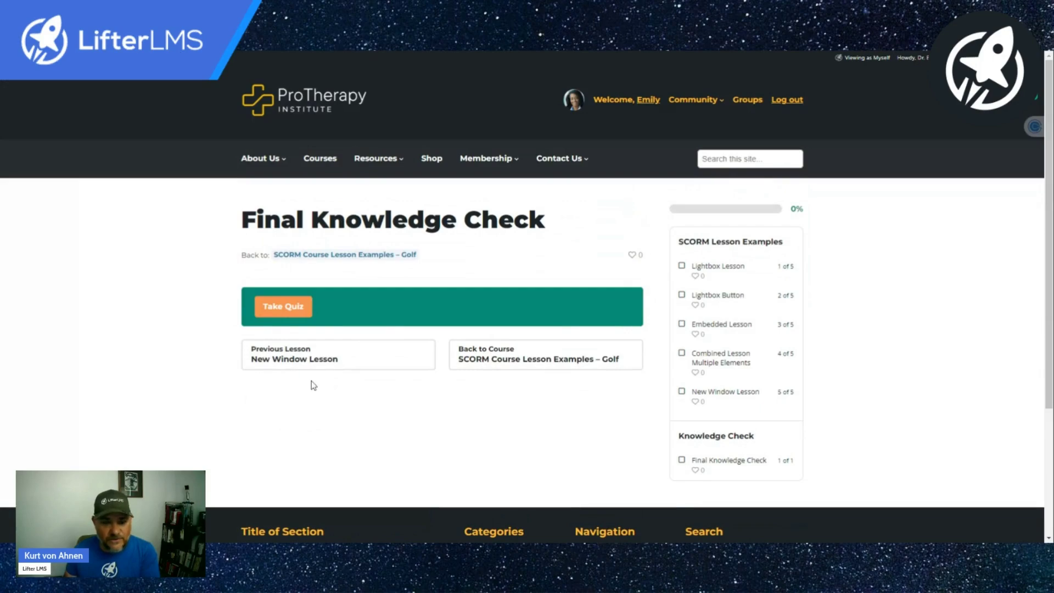
pyautogui.click(276, 316)
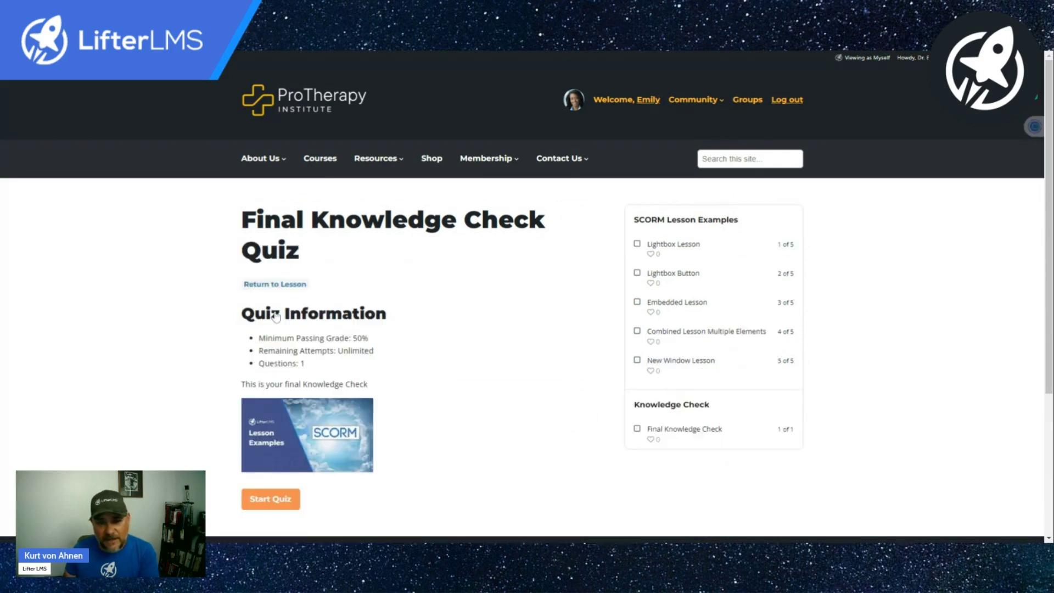
pyautogui.scroll(-1, 445, 313)
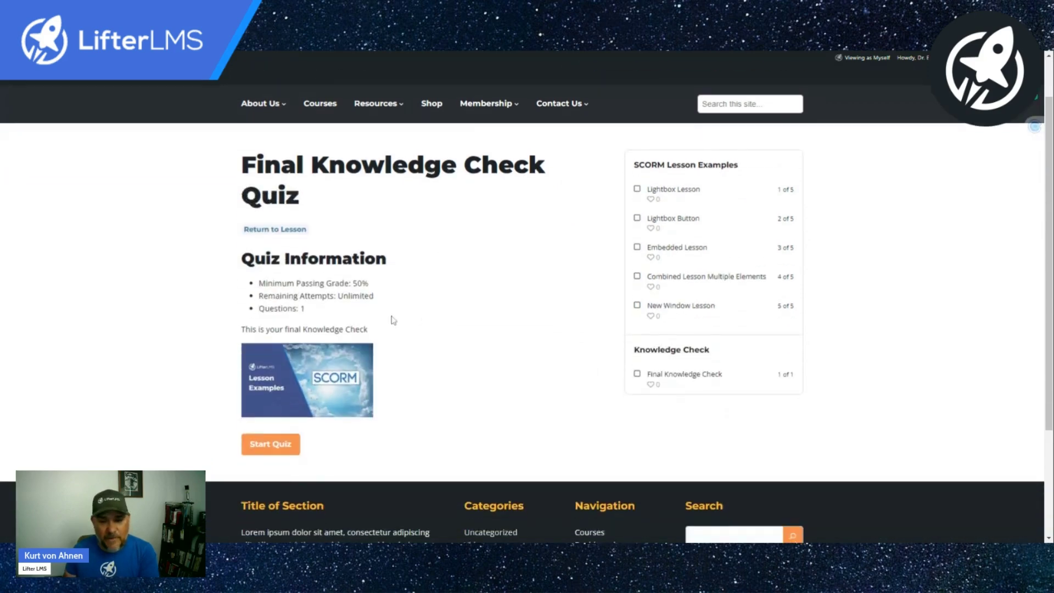
pyautogui.moveTo(240, 332); pyautogui.dragTo(379, 332)
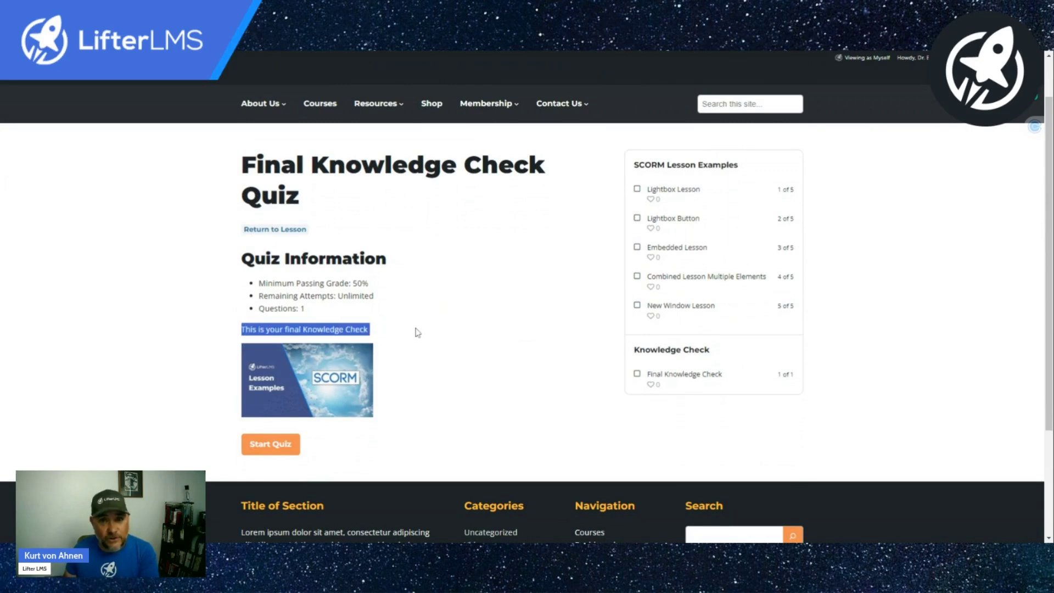
pyautogui.click(223, 344)
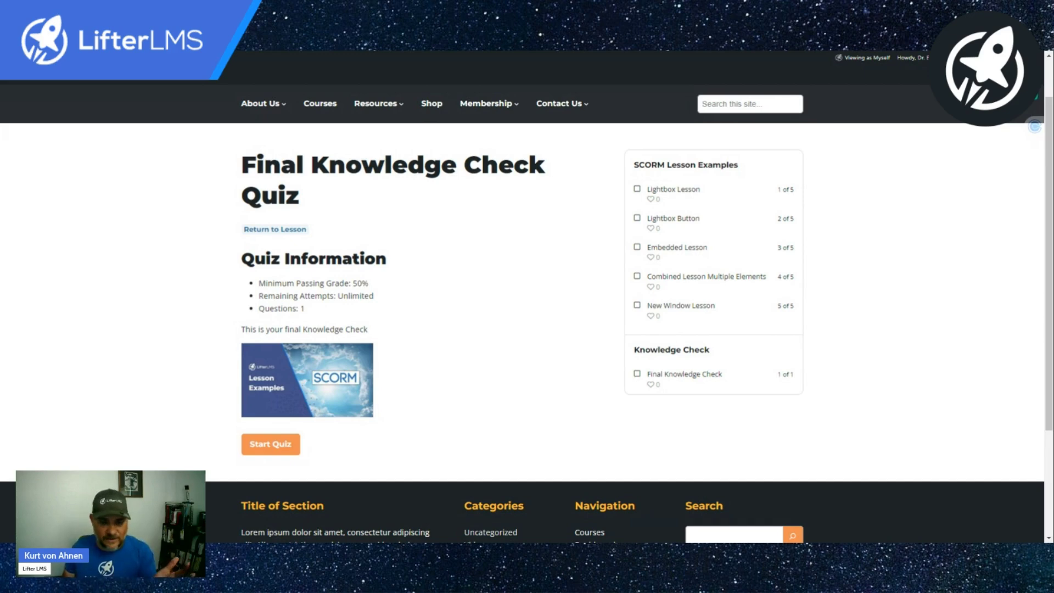
# - Take the quiz with the answer "Hech Yes", submit it, and expand the question's details in the attempt results
pyautogui.click(272, 445)
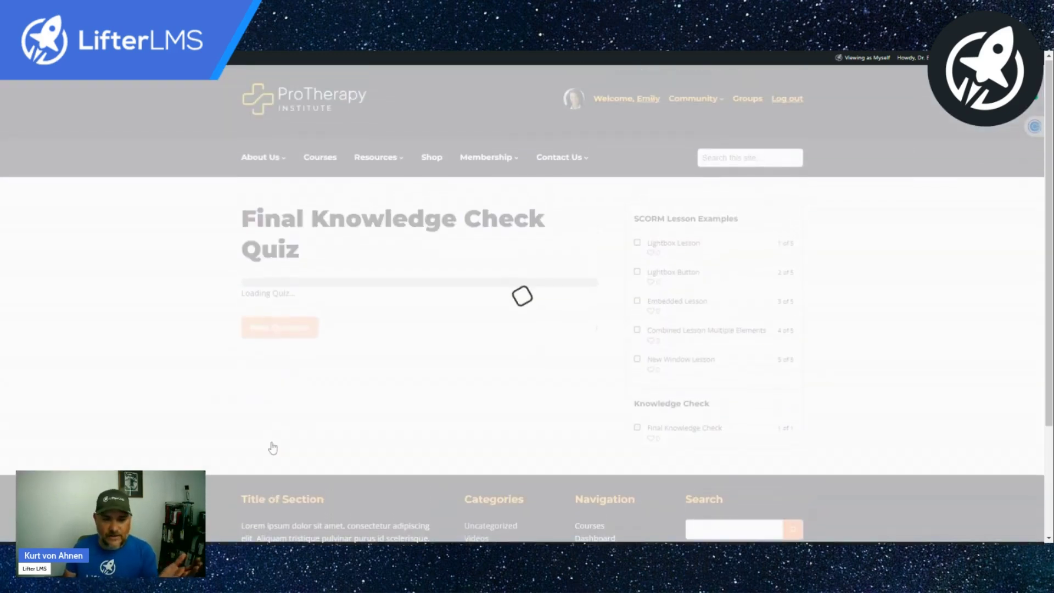
pyautogui.click(282, 391)
pyautogui.click(258, 357)
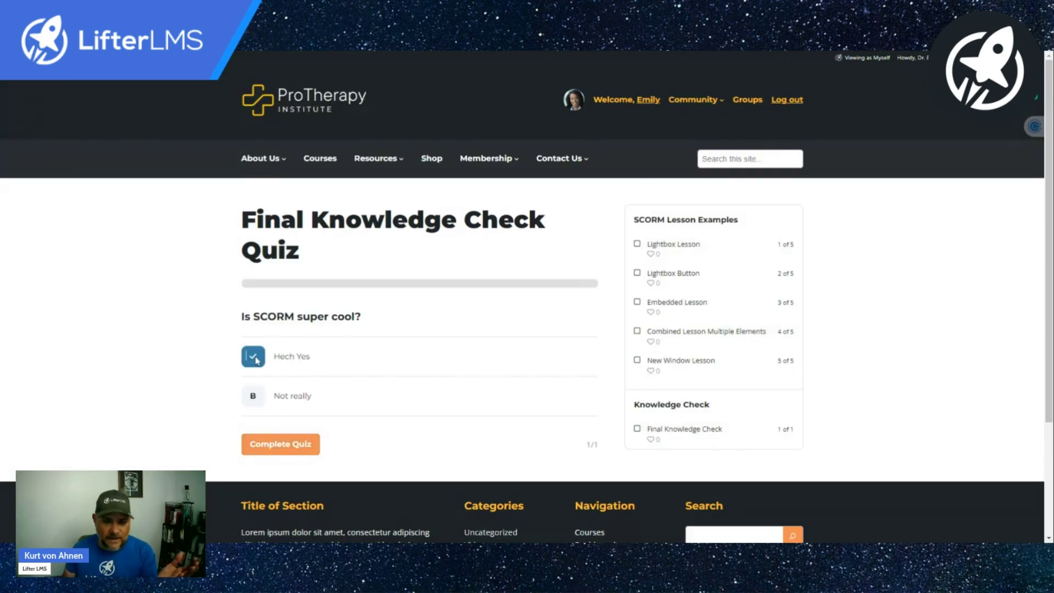
pyautogui.click(281, 446)
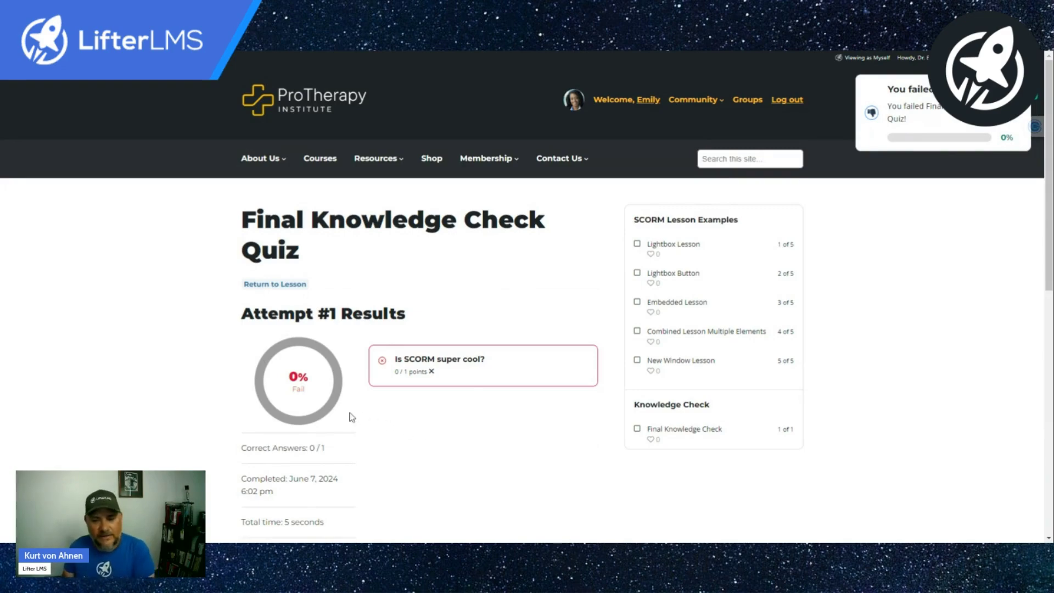
pyautogui.click(439, 368)
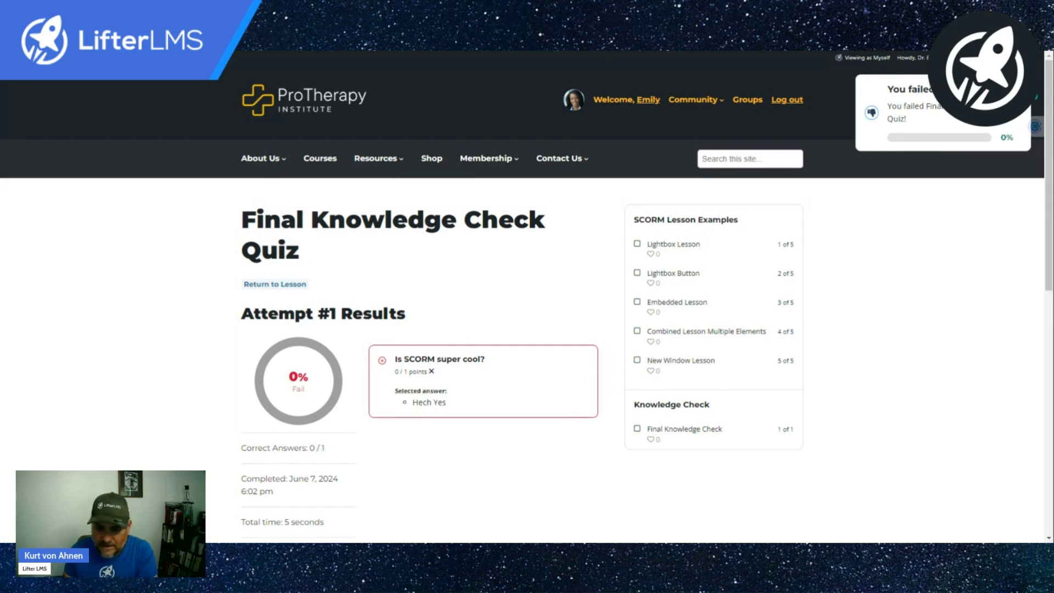
# - Retake the Final Knowledge Check Quiz with the answer "Not really" and submit it
pyautogui.scroll(-7, 423, 412)
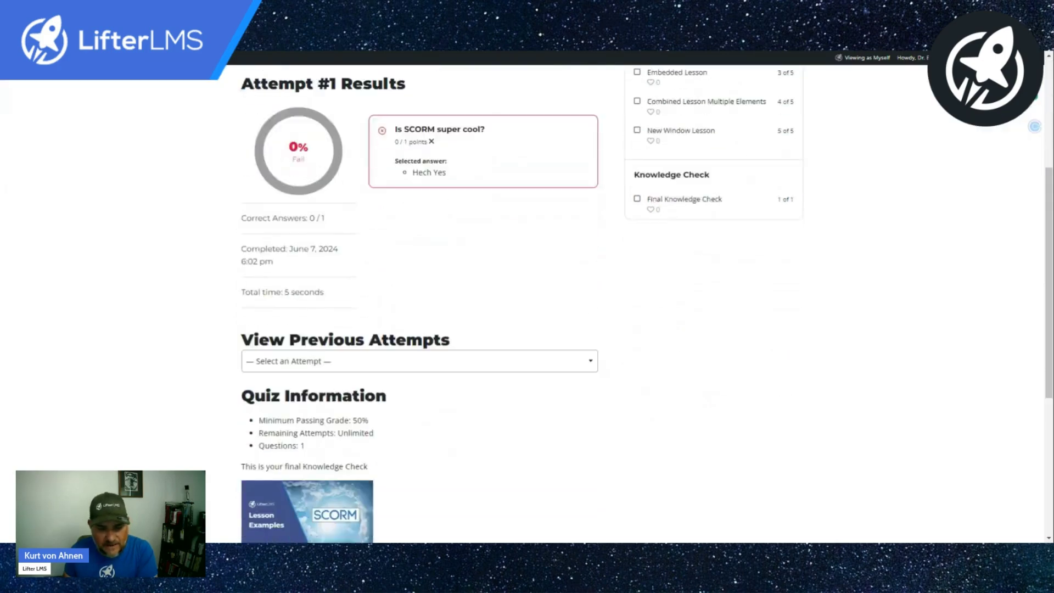
pyautogui.click(278, 427)
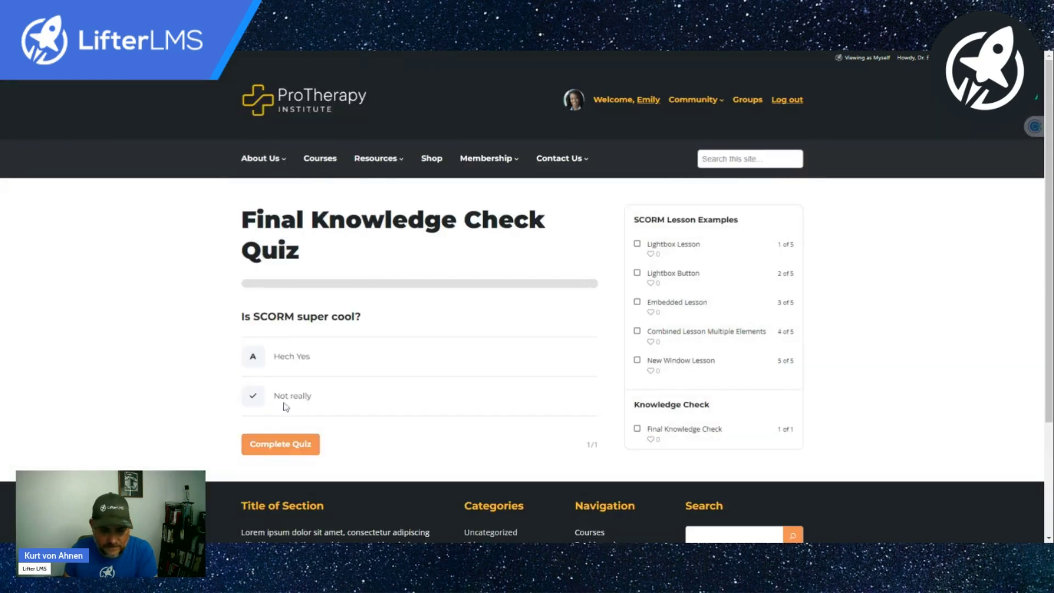
pyautogui.click(255, 399)
pyautogui.click(278, 450)
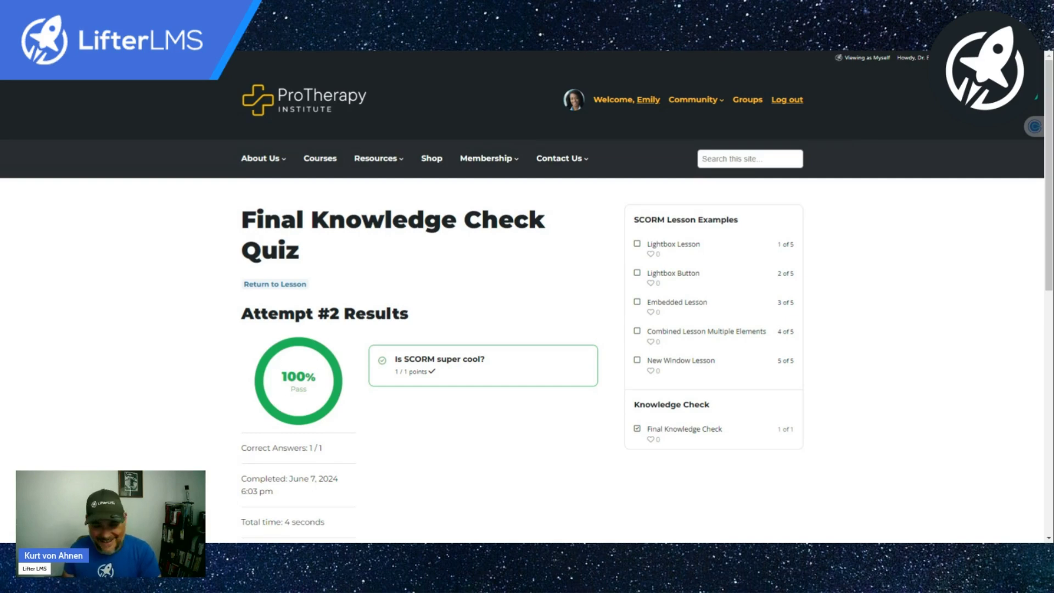
# - Review the second attempt's results, open the first attempt from the previous attempts, and return to the second attempt
pyautogui.scroll(-1, 424, 357)
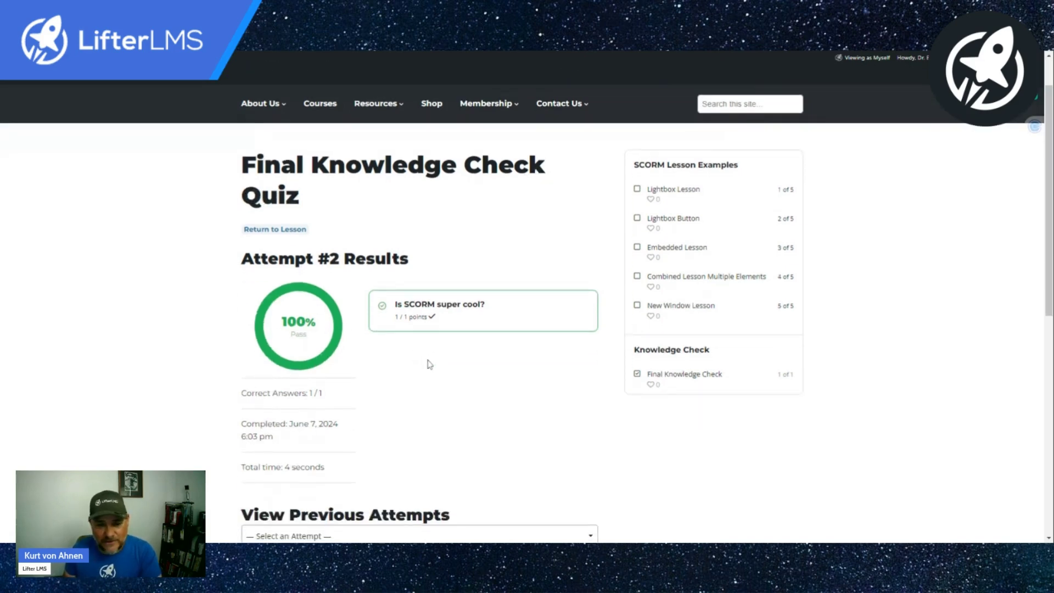
pyautogui.scroll(-1, 426, 366)
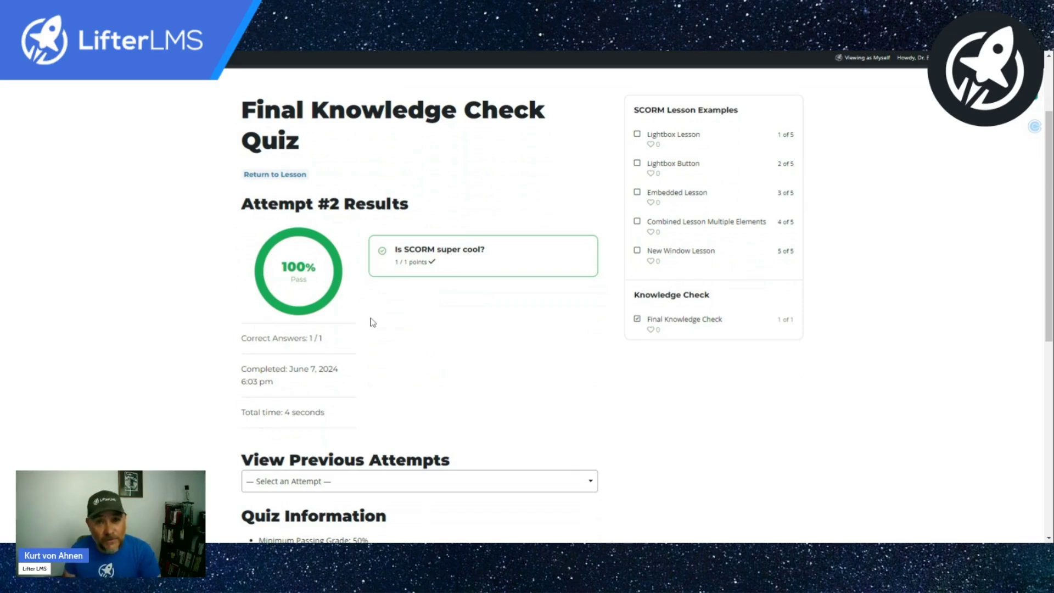
pyautogui.scroll(-2, 372, 322)
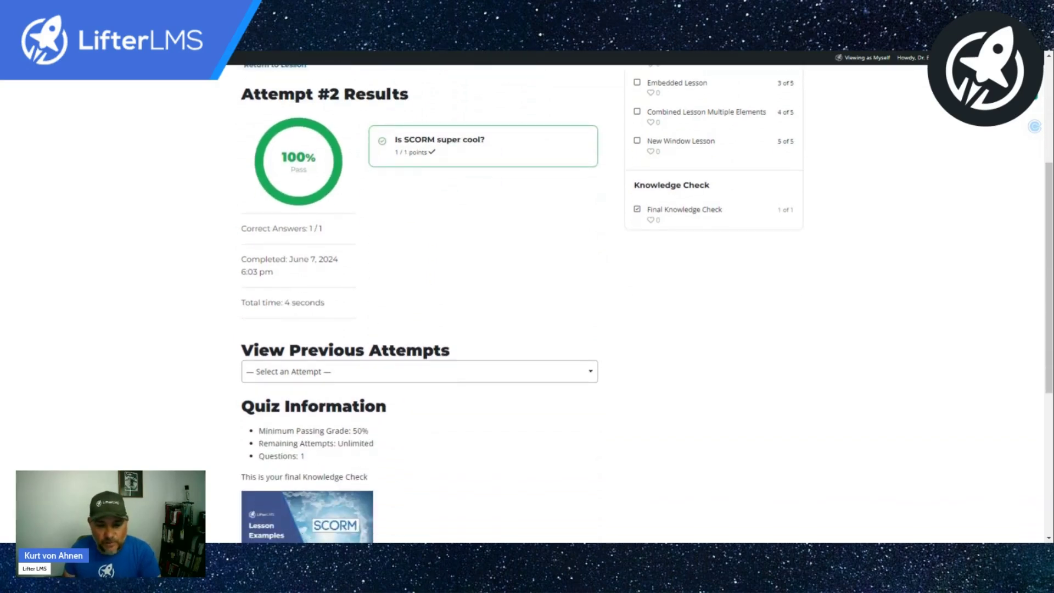
pyautogui.click(552, 378)
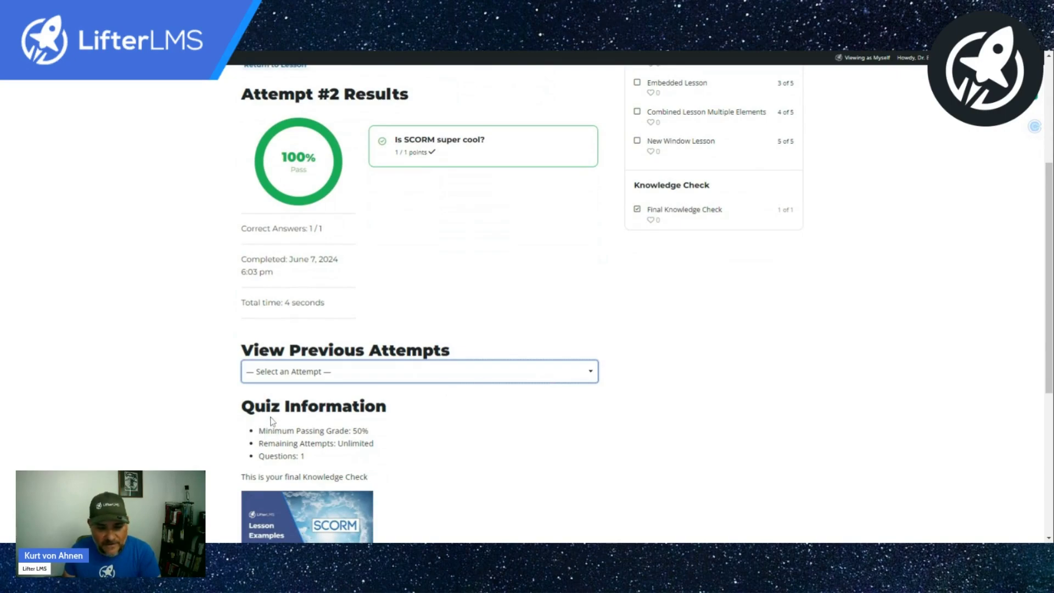
pyautogui.press('Down')
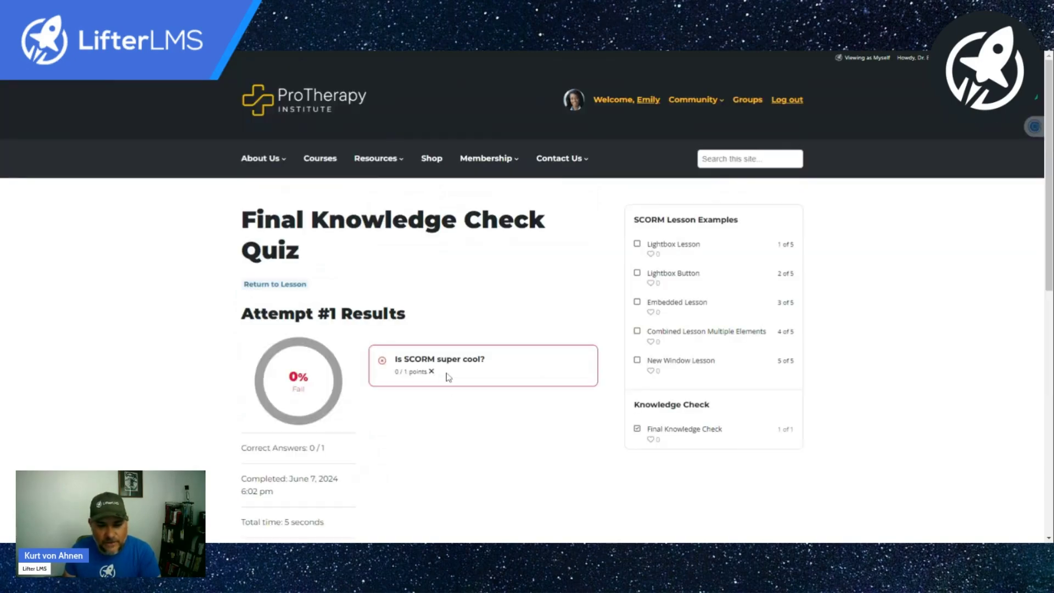
pyautogui.scroll(-5, 410, 369)
pyautogui.click(383, 323)
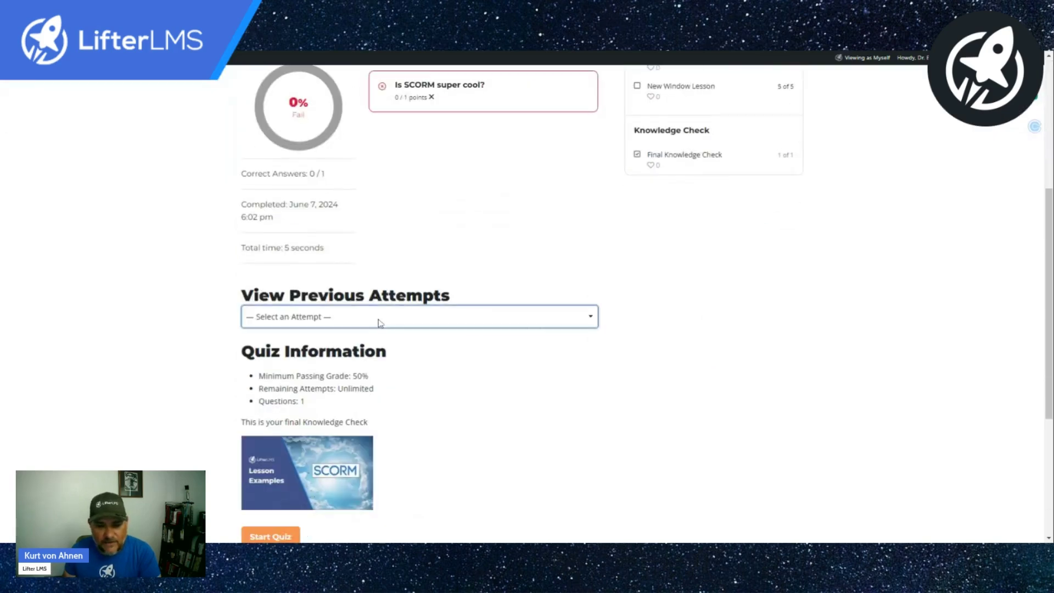
pyautogui.press('Down')
pyautogui.press('Down')
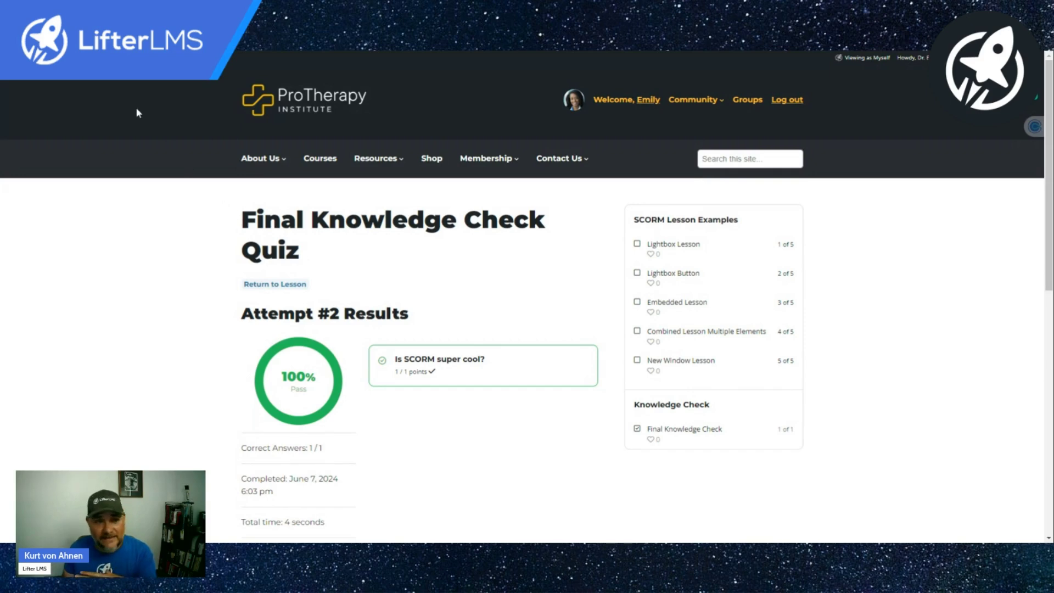
# - Switch from the course site to the WordPress admin dashboard and open LifterLMS Reporting
pyautogui.moveTo(50, 57)
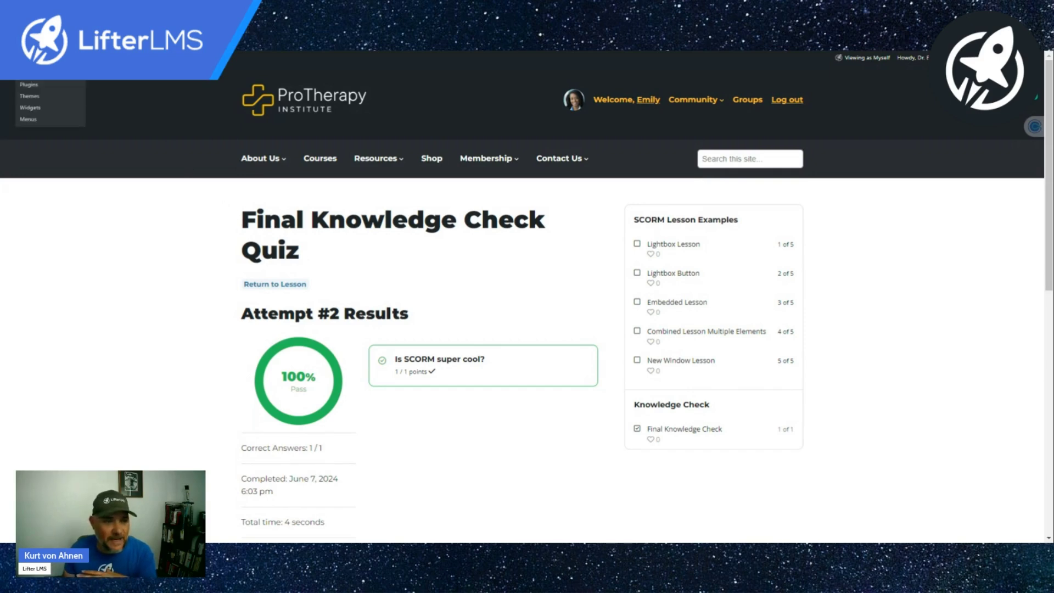
pyautogui.click(33, 73)
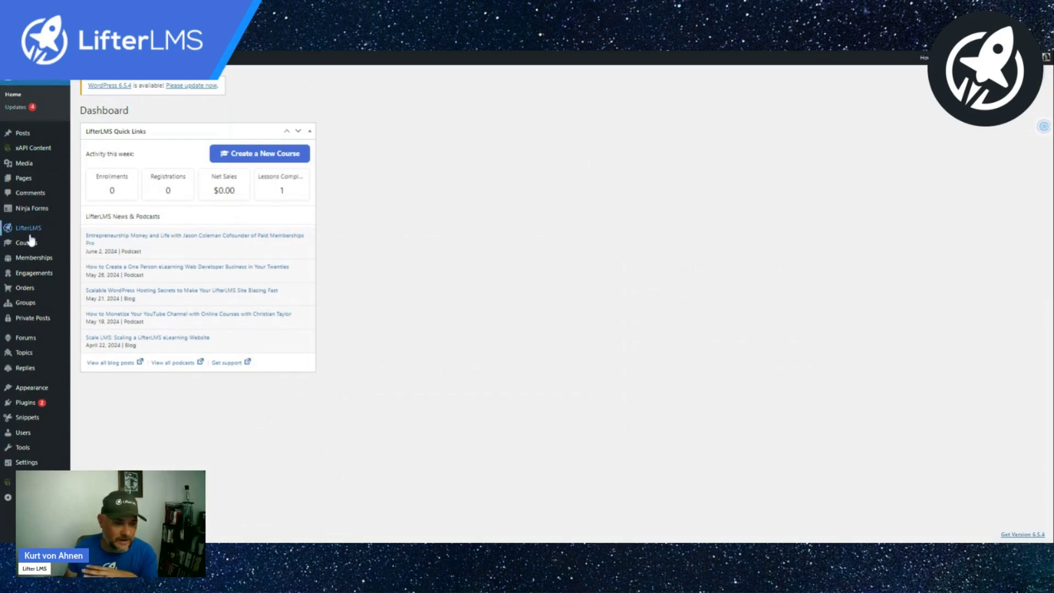
pyautogui.moveTo(28, 291)
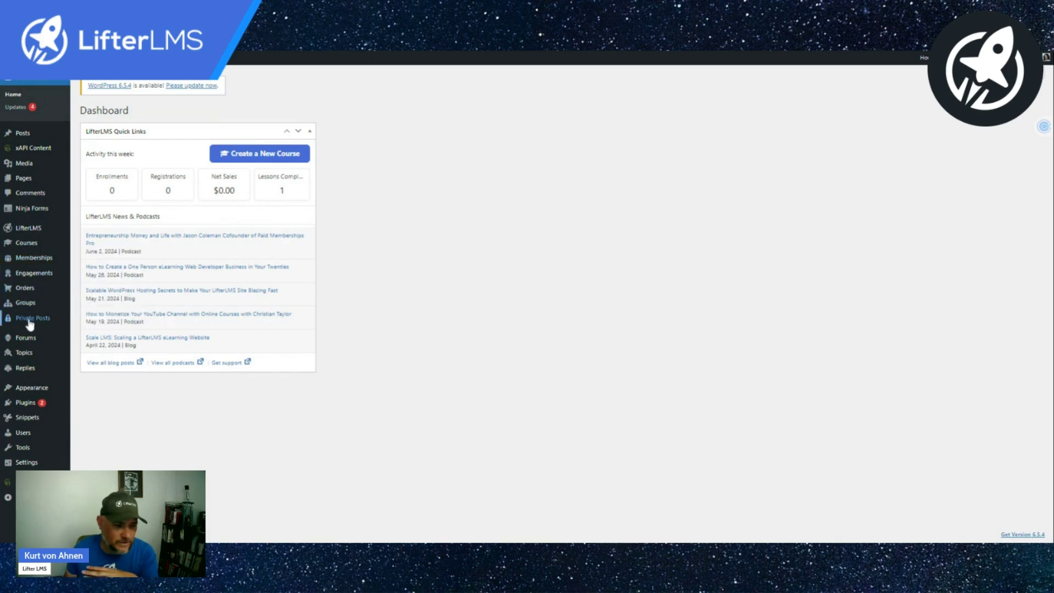
pyautogui.moveTo(27, 228)
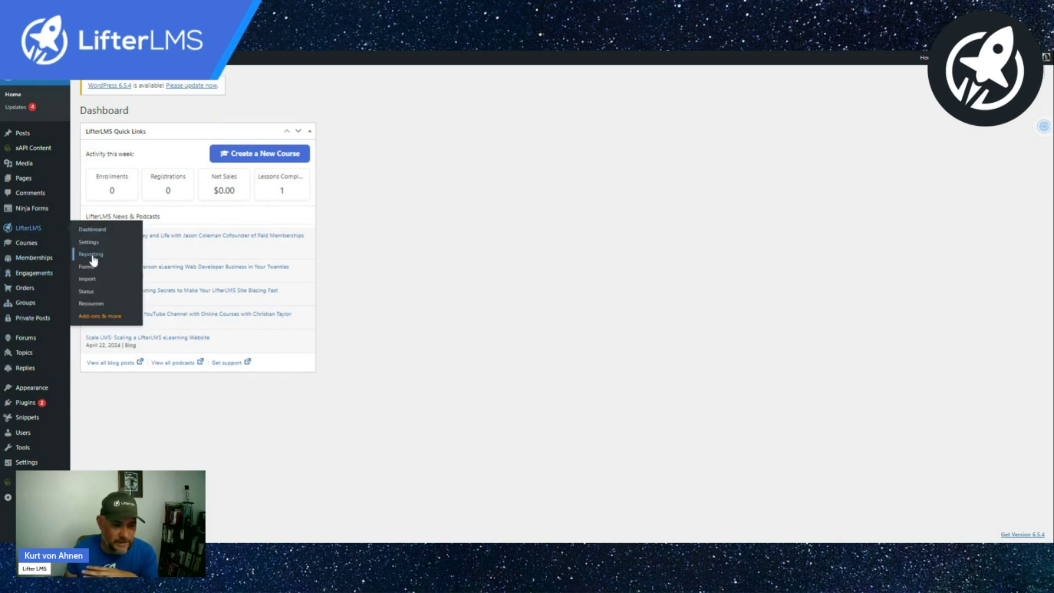
pyautogui.click(91, 255)
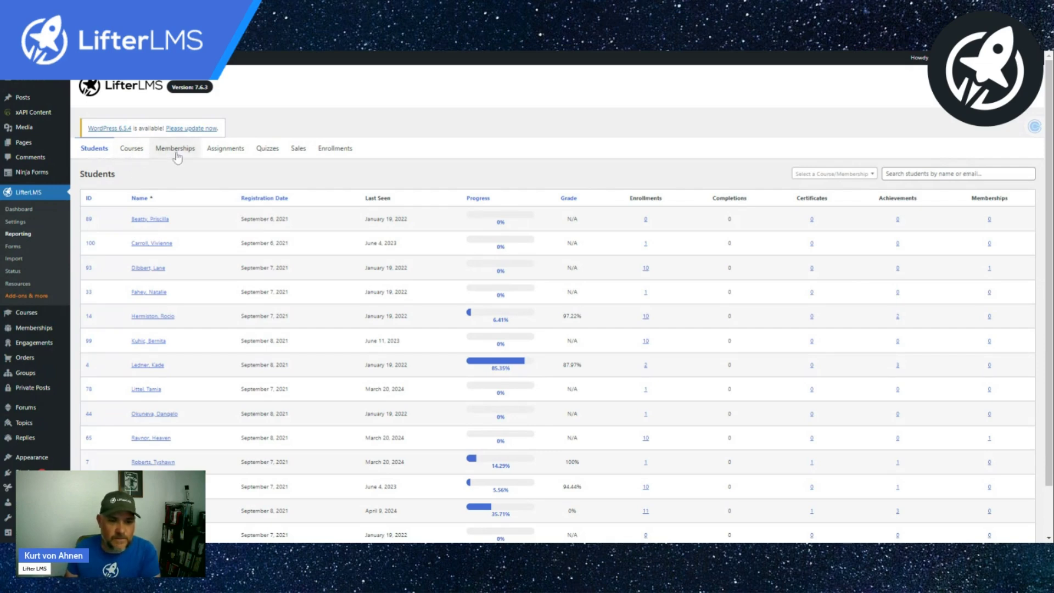
# - Open the quiz report for the Final Knowledge Check Quiz and examine its overview and list of attempts
pyautogui.click(268, 152)
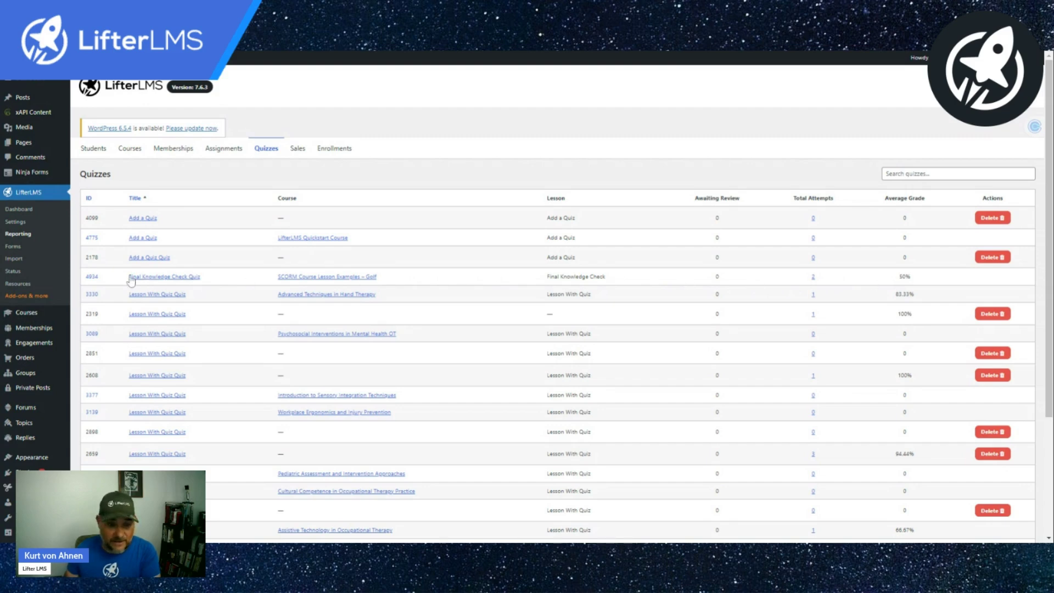
pyautogui.click(149, 281)
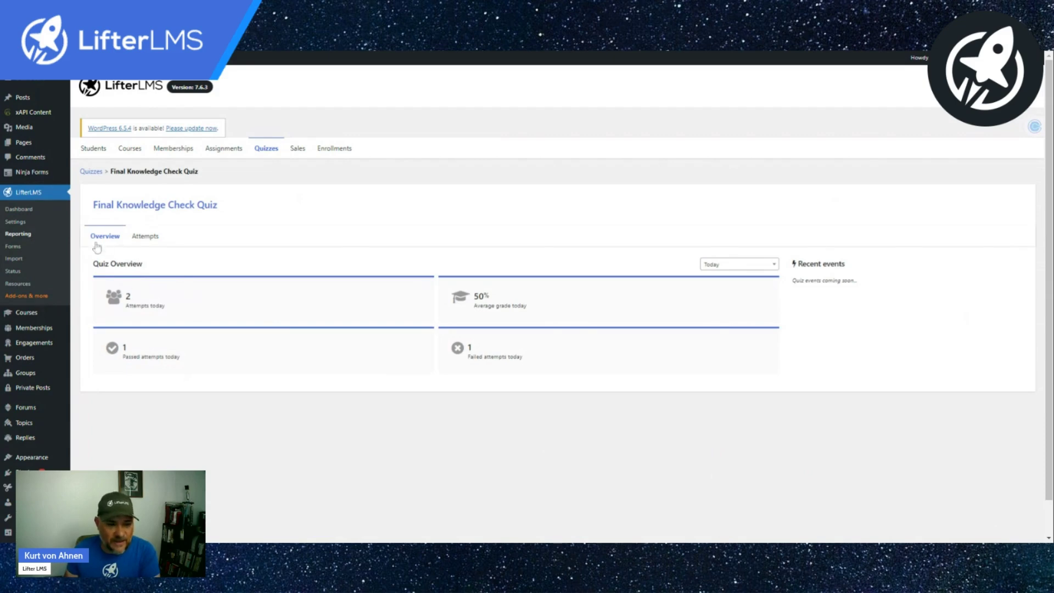
pyautogui.click(142, 238)
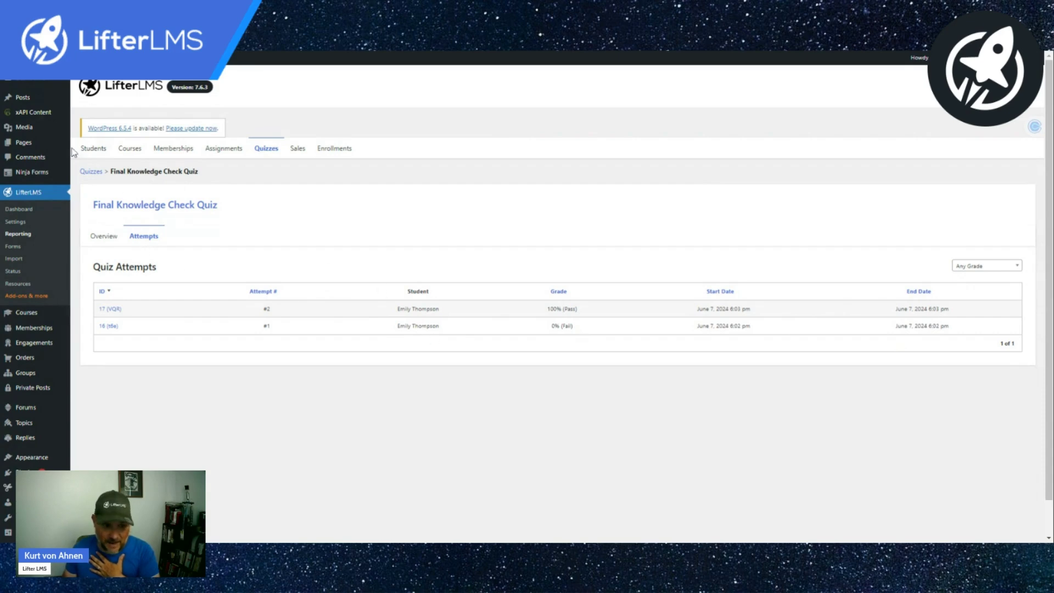
# - Search the student reports by the test student's first name and open that student's report
pyautogui.click(91, 151)
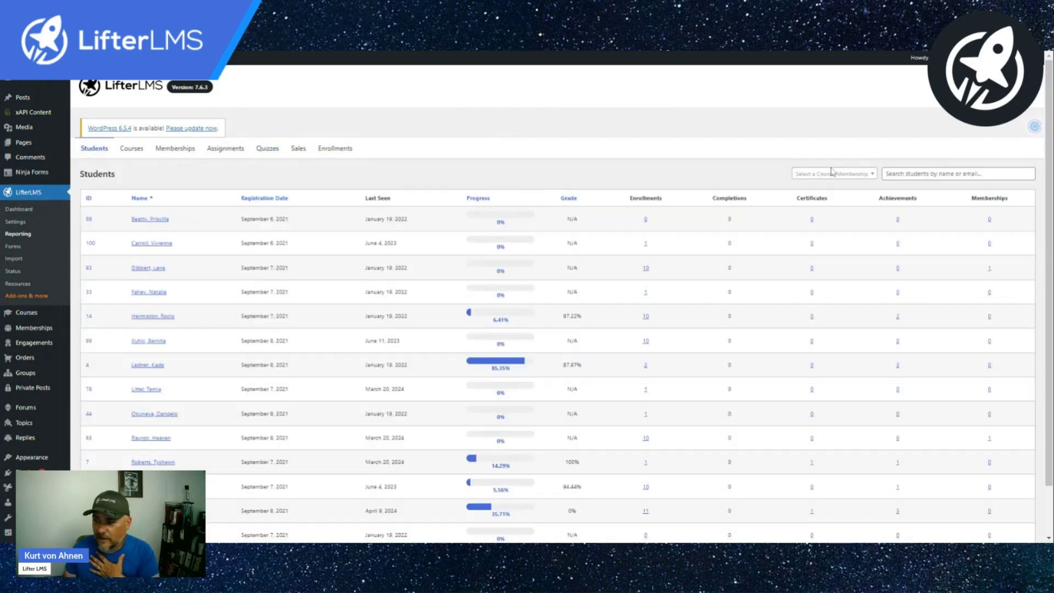
pyautogui.click(886, 174)
pyautogui.write('s')
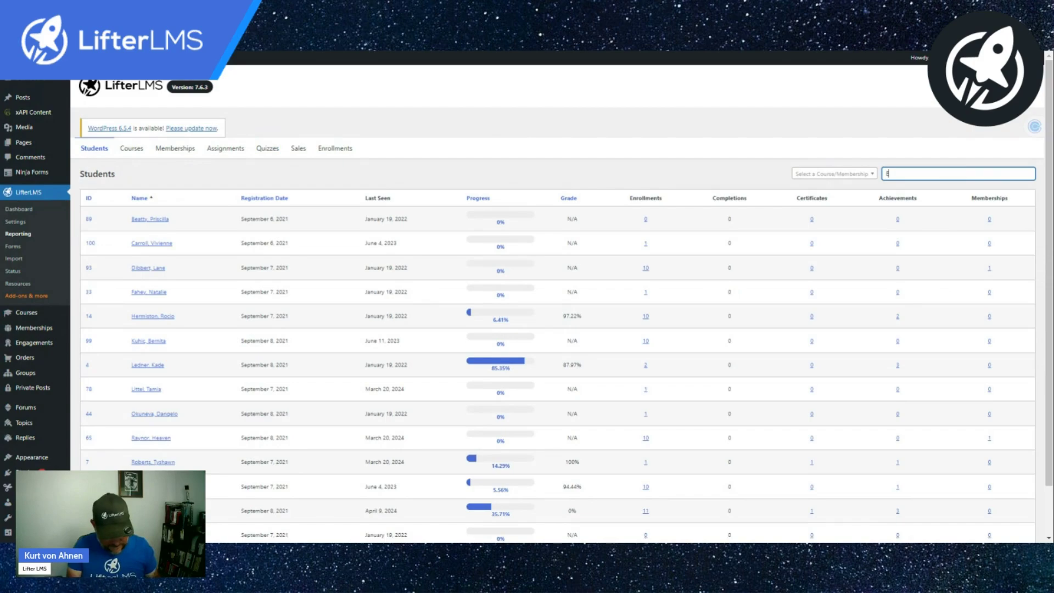
pyautogui.press('Return')
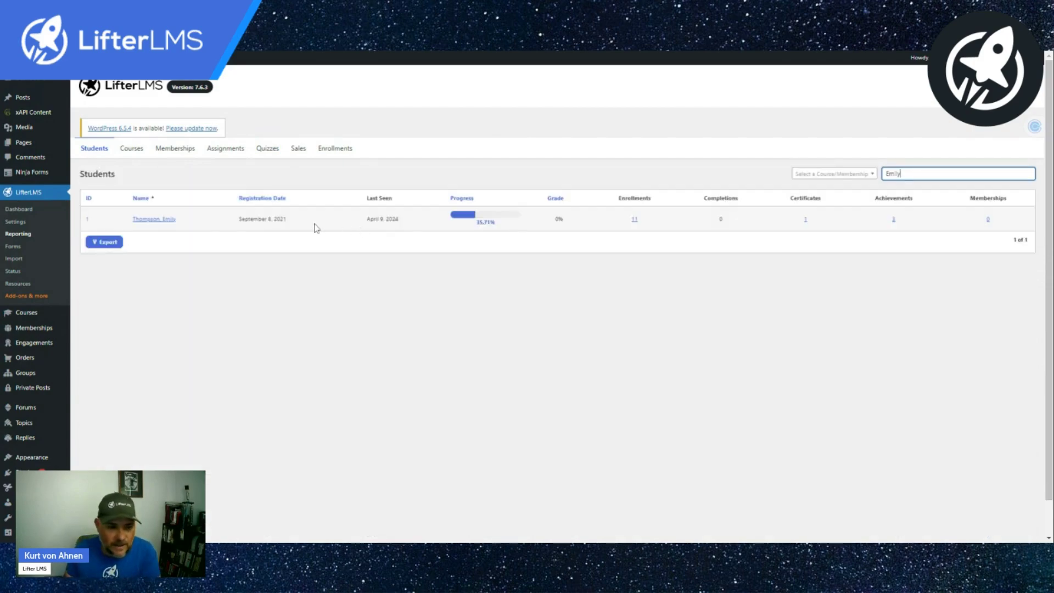
pyautogui.click(151, 222)
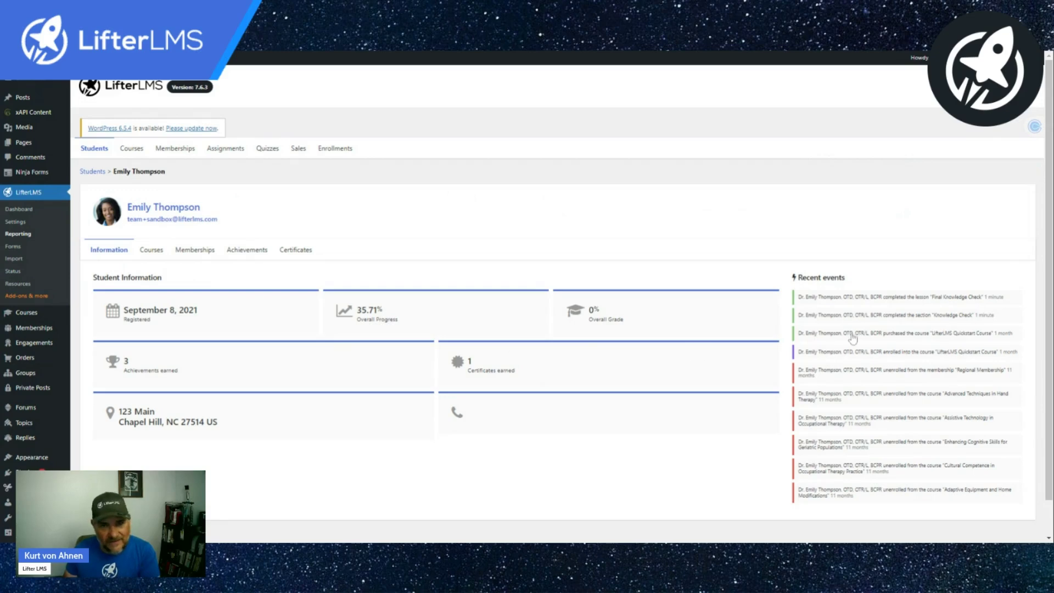
# - Examine the student's courses, memberships, achievements and certificates in the report
pyautogui.click(151, 250)
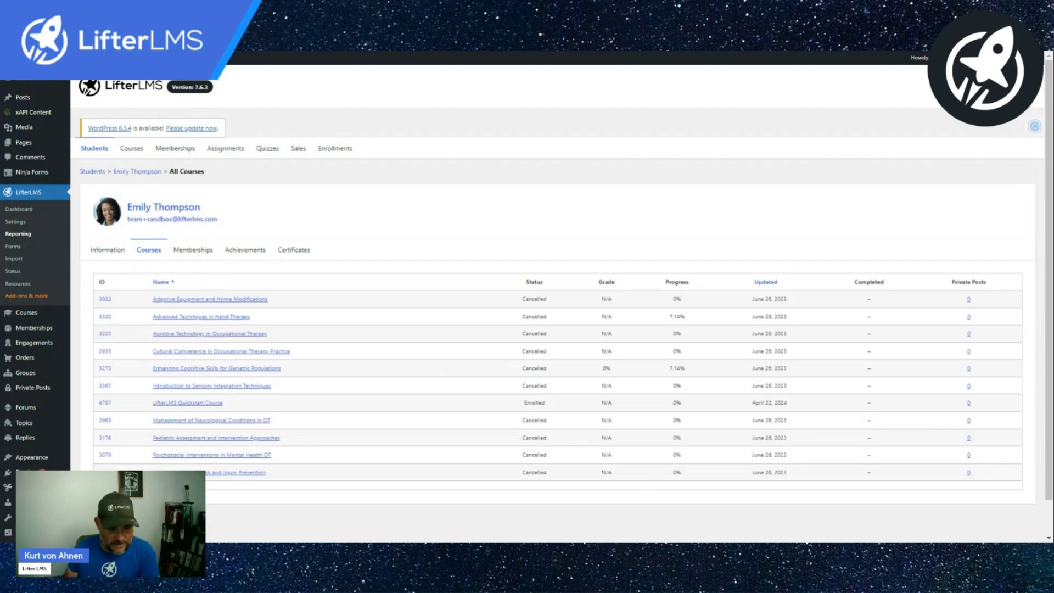
pyautogui.click(192, 254)
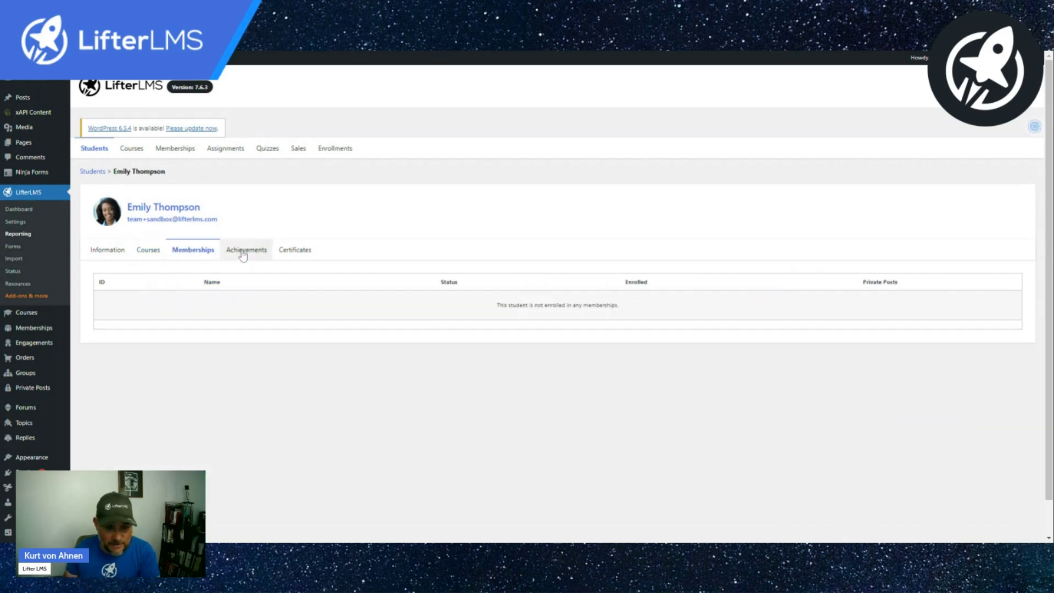
pyautogui.click(244, 252)
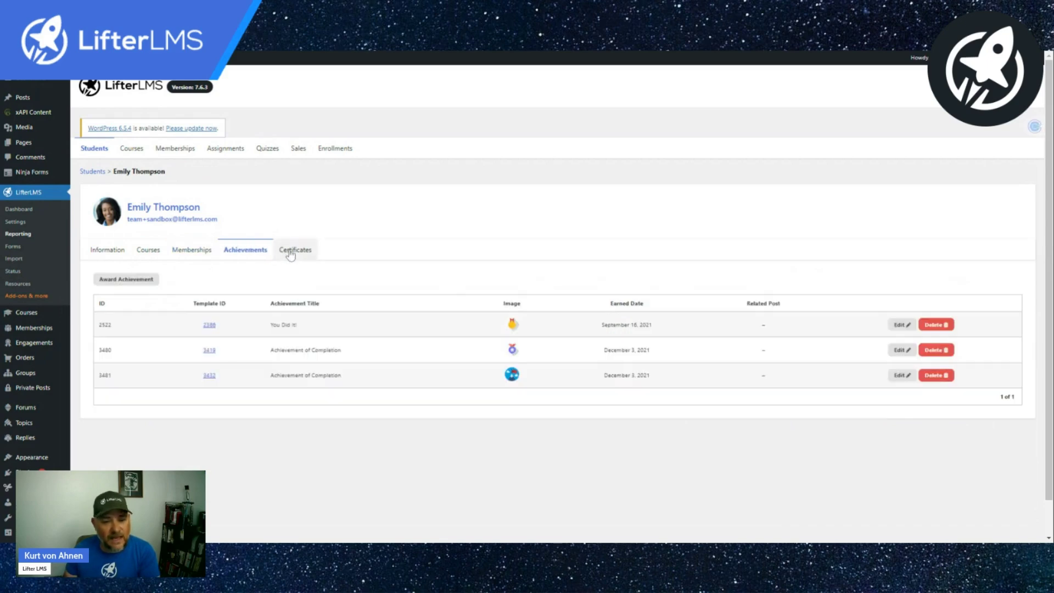
pyautogui.click(293, 253)
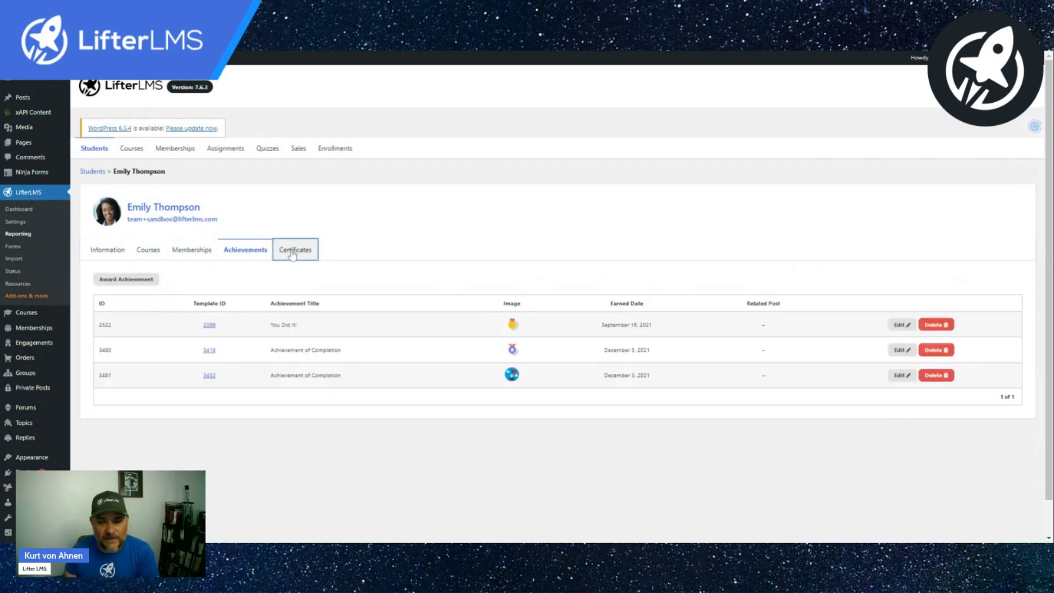